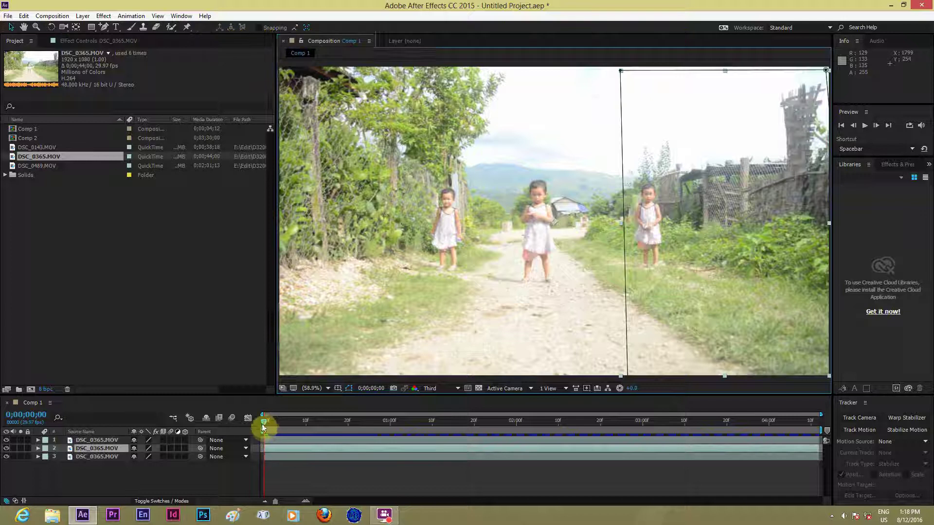
Play back the finished clone composite in Comp 1 and return the playhead to the start
click(217, 483)
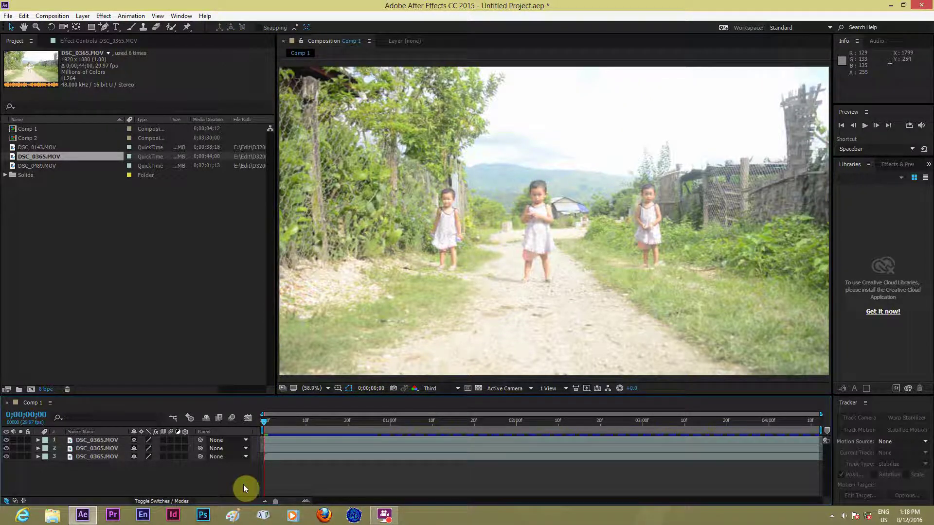
key(space)
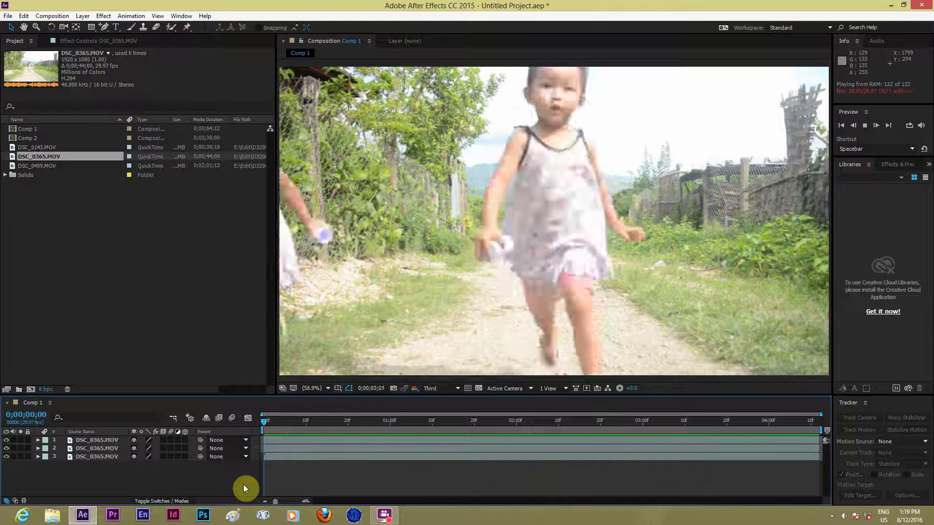
key(space)
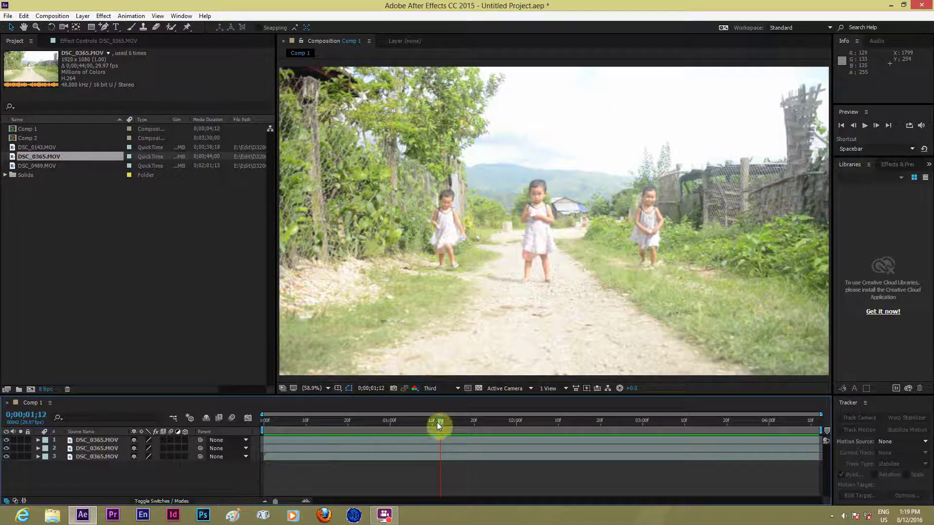
drag(439, 426, 254, 418)
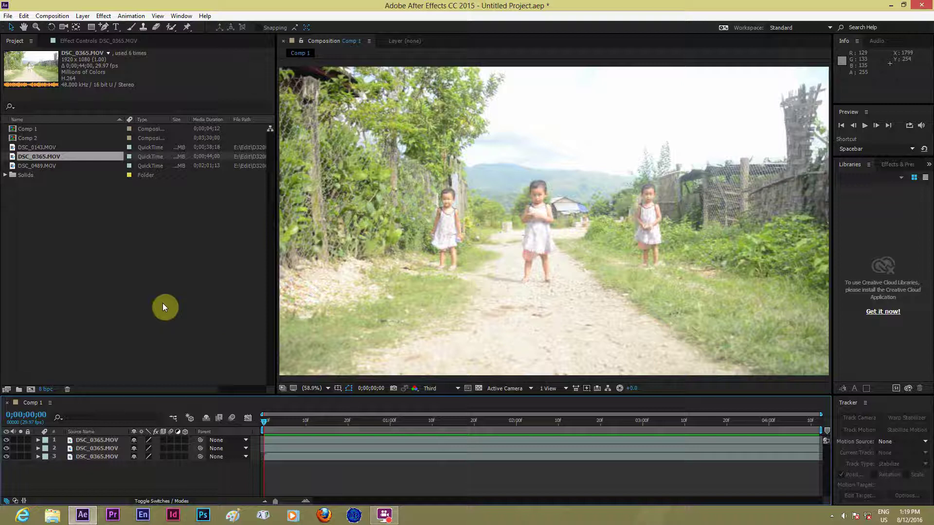
Create an HDTV 1080 29.97 composition lasting 0;03;30;00 and add DSC_0365.MOV to its timeline
click(59, 16)
click(66, 27)
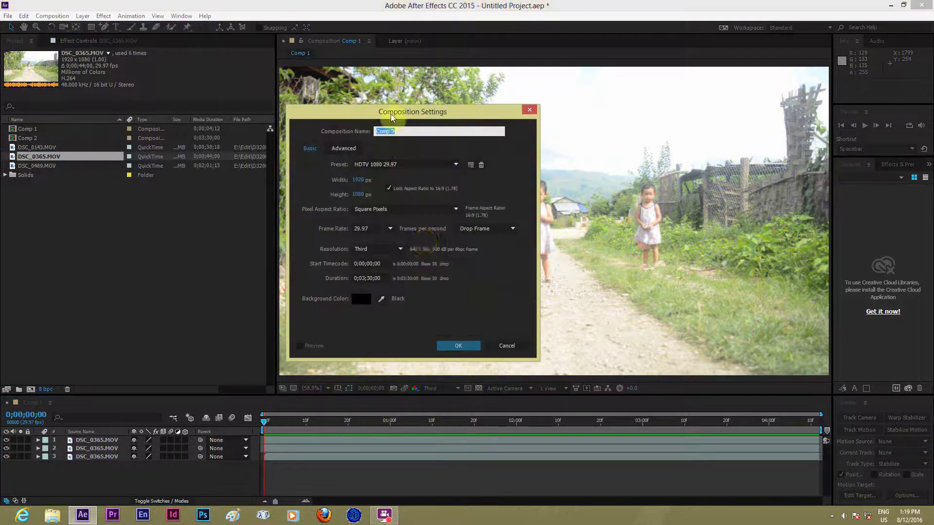
click(460, 348)
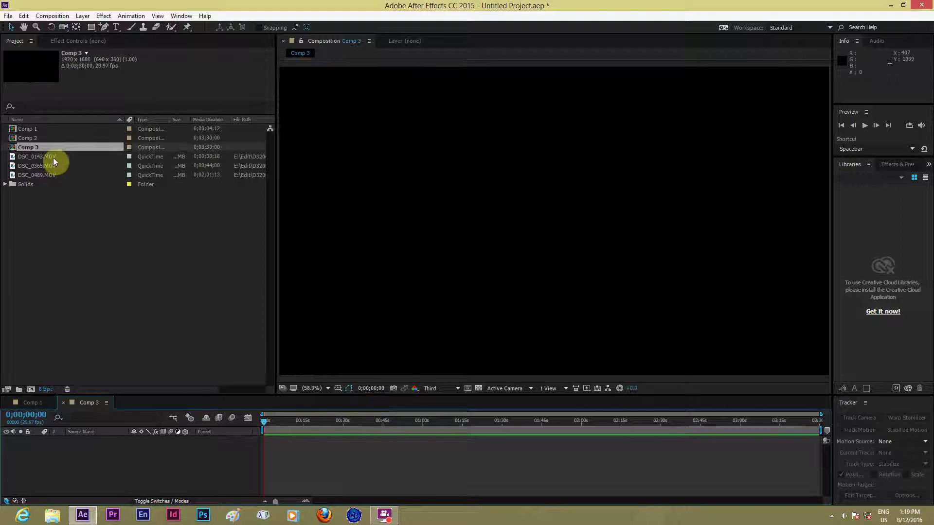
click(53, 158)
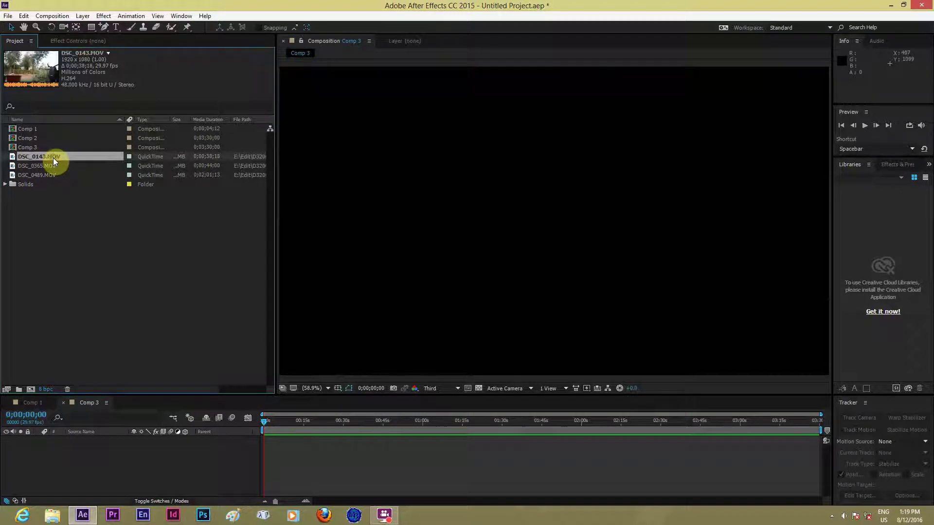
click(51, 165)
drag(51, 165, 209, 459)
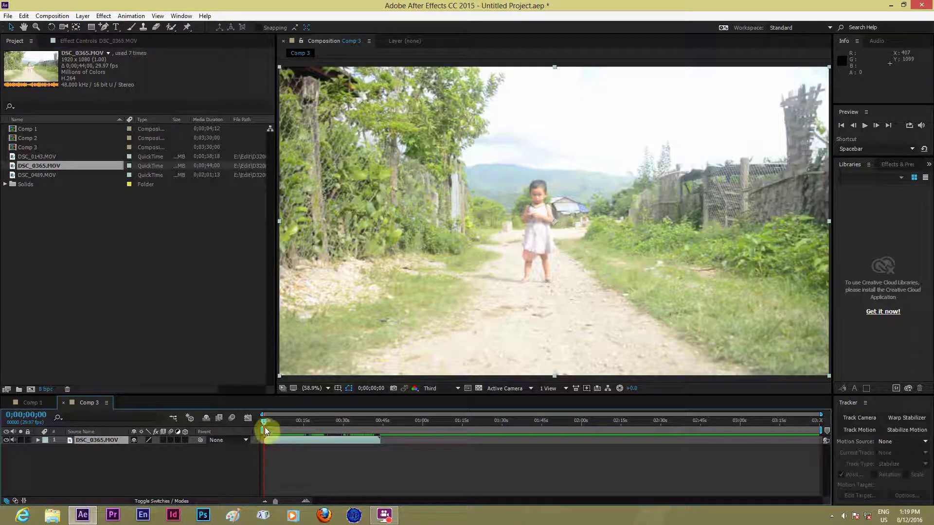
Preview the DSC_0365.MOV footage through to its end and return the playhead to the start
key(space)
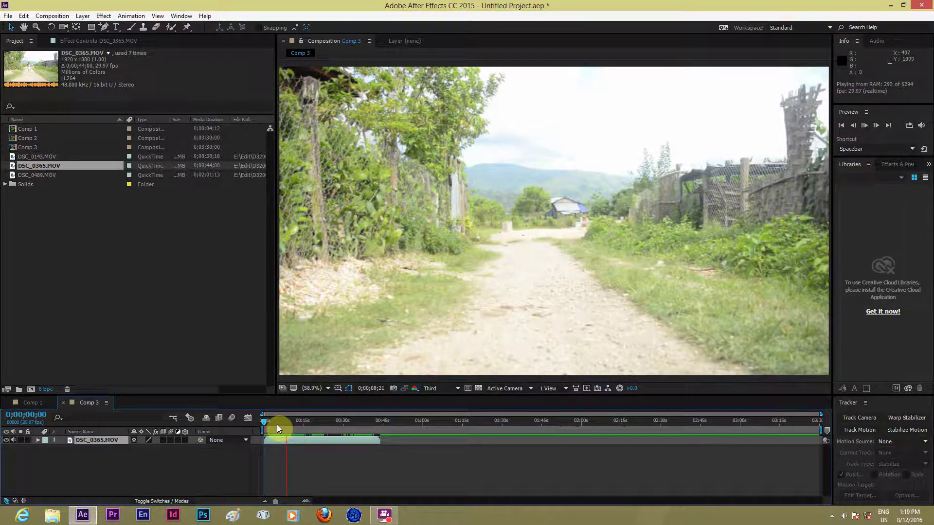
drag(293, 421, 373, 439)
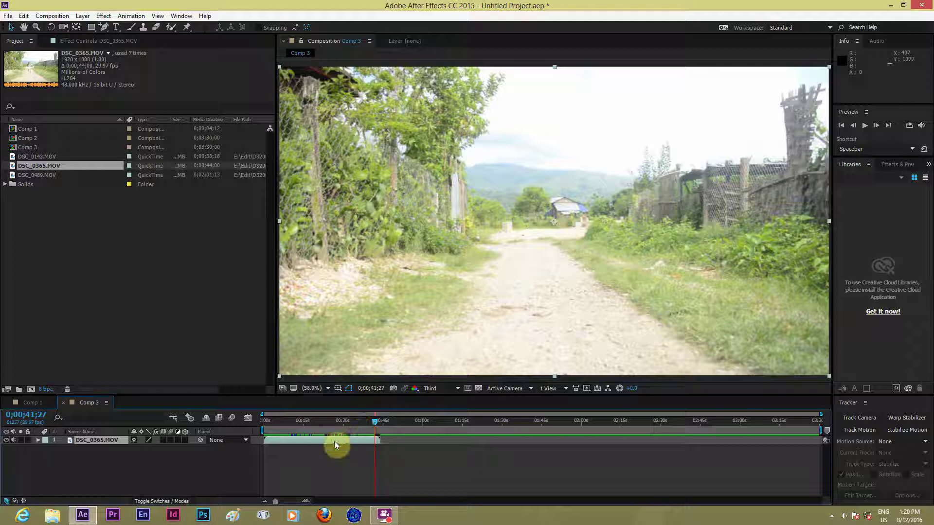
drag(349, 421, 259, 431)
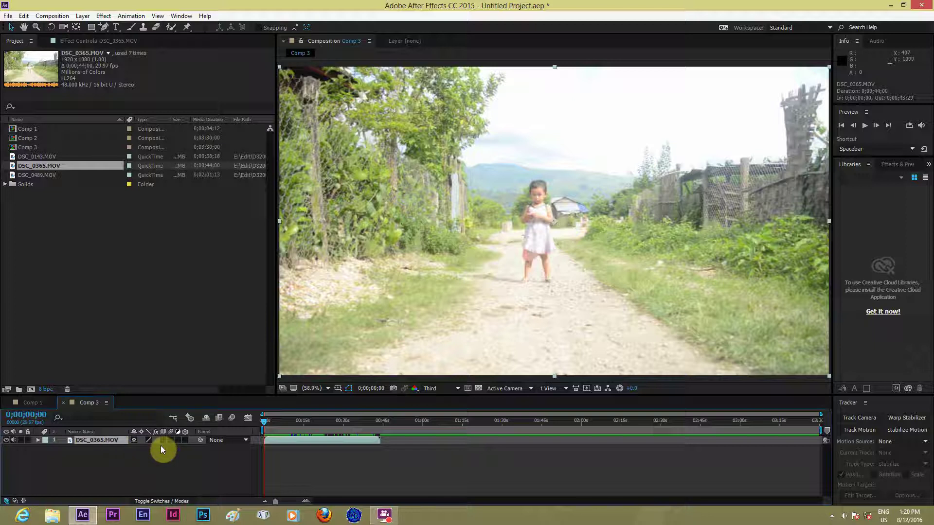
Duplicate the DSC_0365.MOV layer twice and rename the lowest of the three layers as 1
key(ctrl+d)
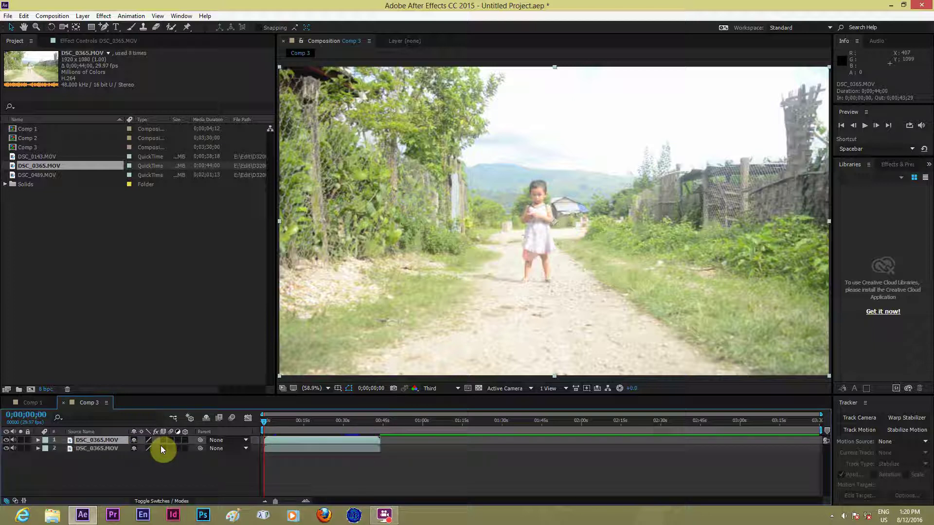
key(ctrl+d)
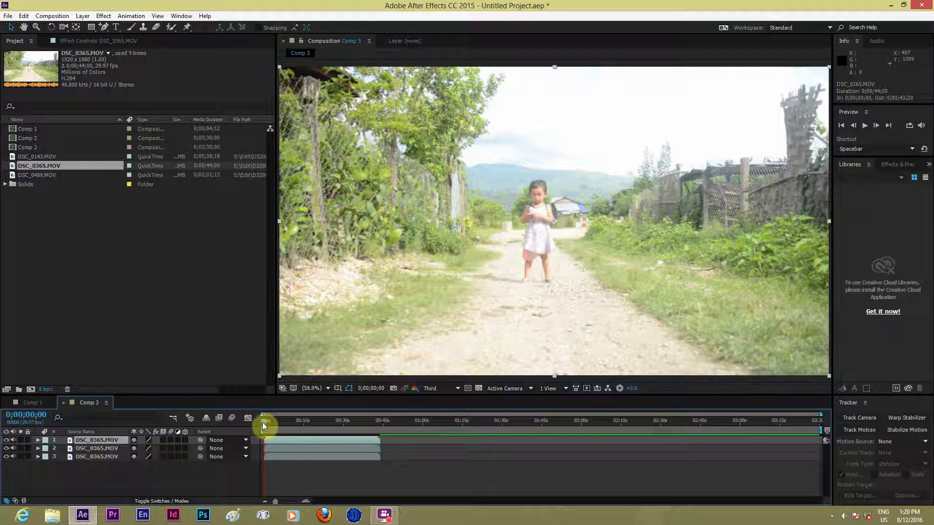
right_click(93, 456)
click(114, 449)
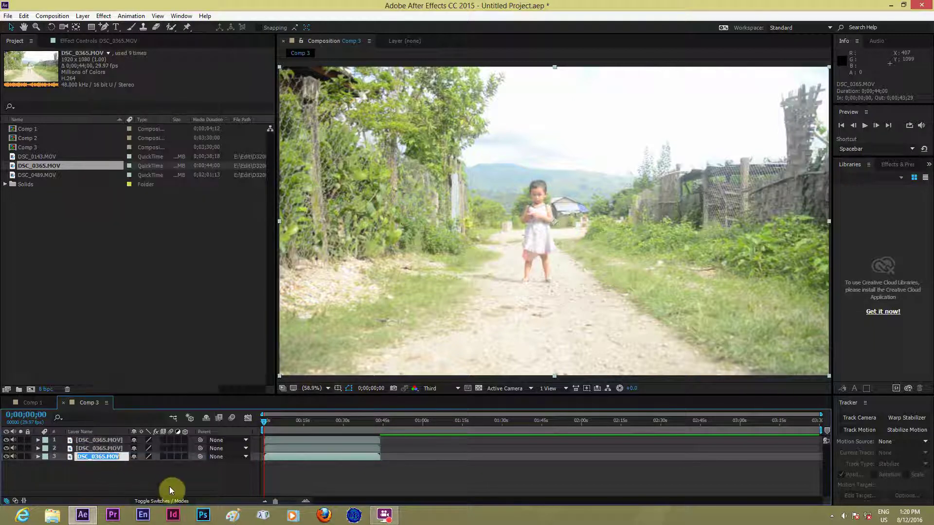
text(1)
click(160, 469)
Rename the middle layer as 2 and the uppermost layer as 3
right_click(109, 448)
click(127, 441)
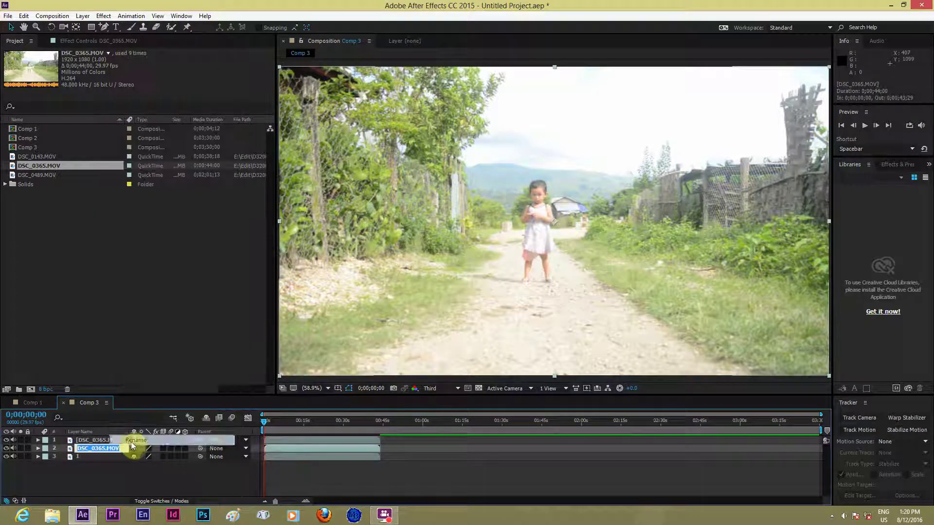
text(2)
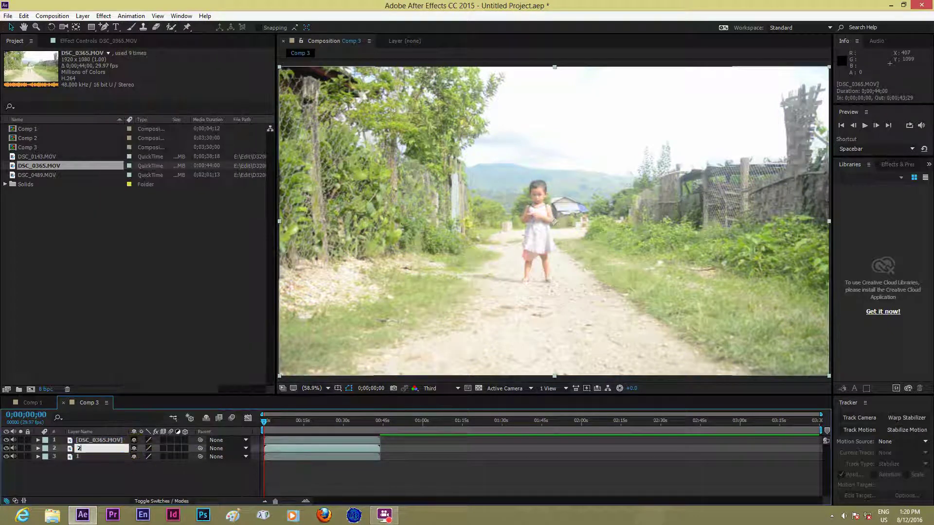
click(125, 484)
right_click(107, 439)
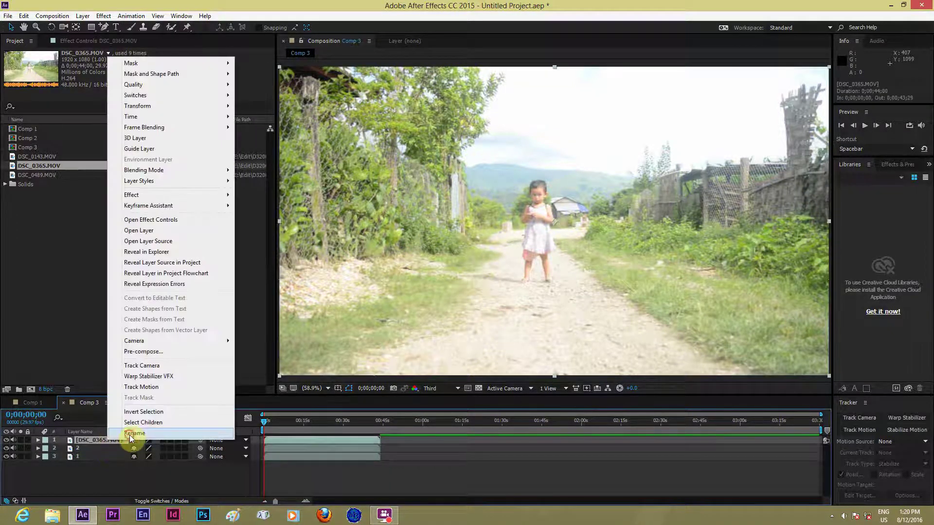
click(129, 433)
text(3)
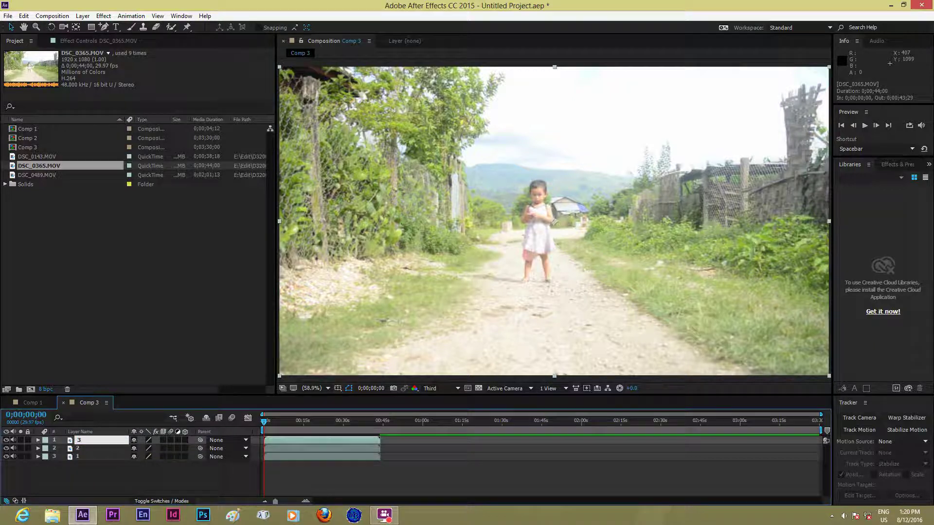
click(95, 484)
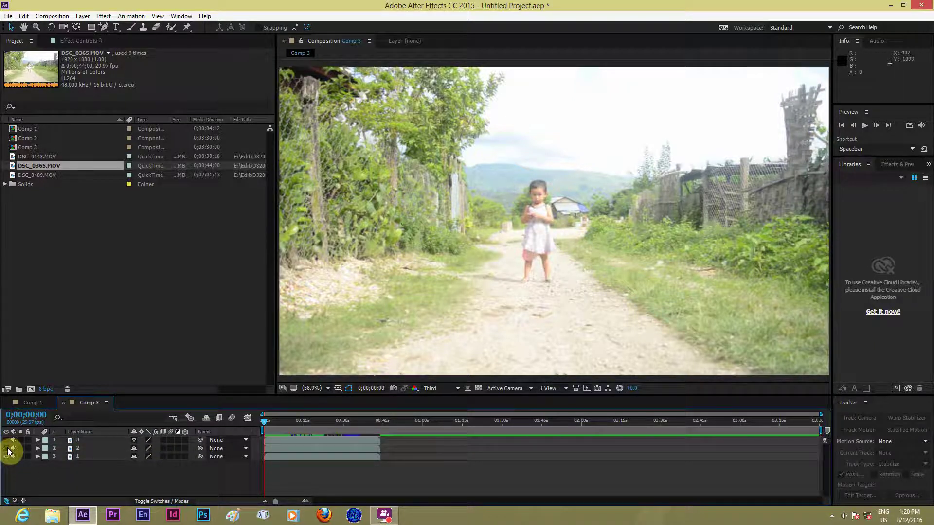
With layers 2 and 3 hidden, trim the end of layer 1 to just after 0;00;04;12, where the girl runs up to the camera
click(92, 457)
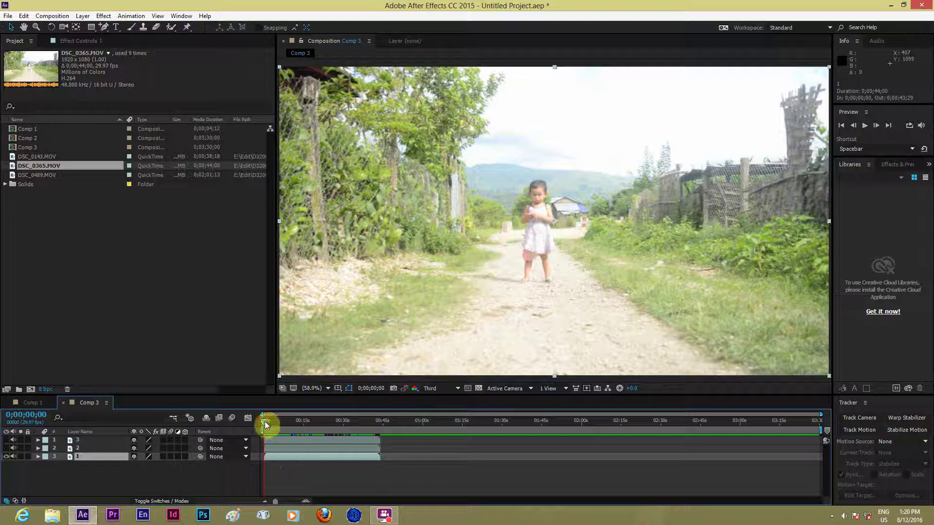
drag(265, 425, 277, 432)
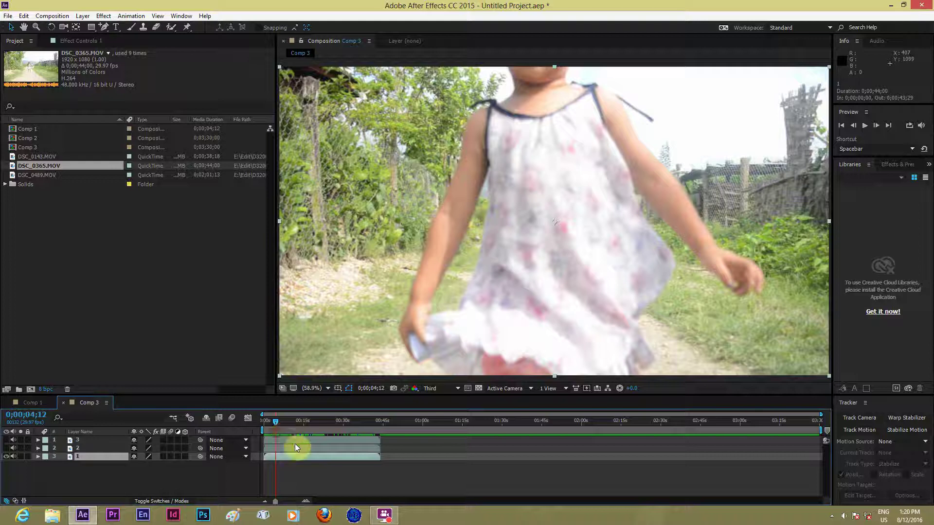
drag(378, 457, 280, 467)
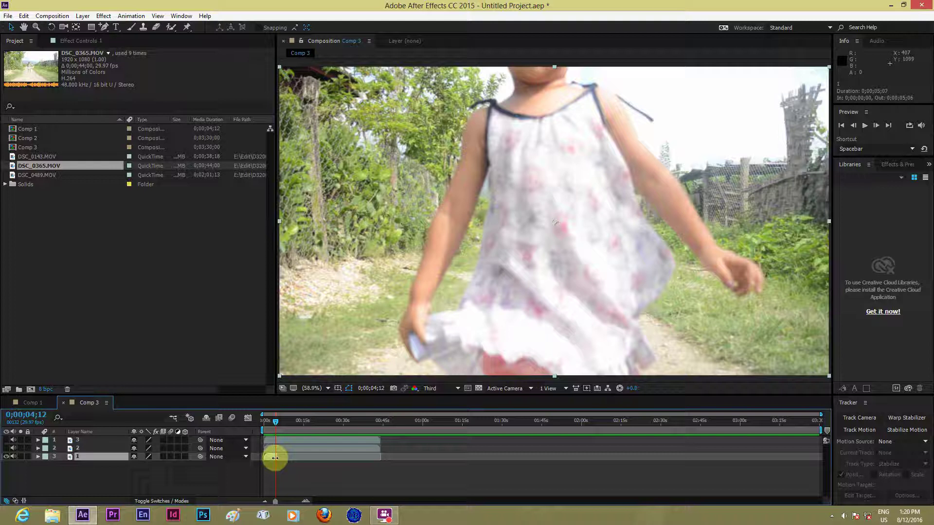
drag(275, 504, 288, 509)
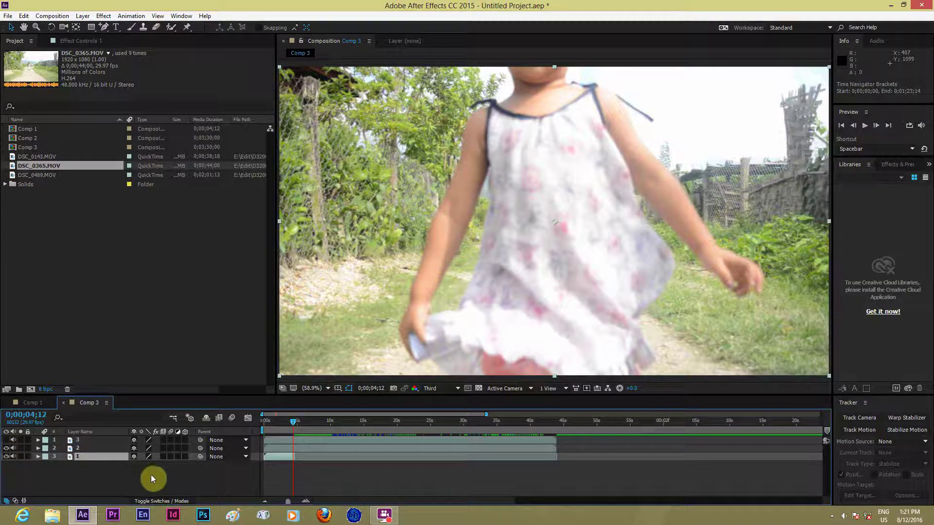
Trim layer 2 to the girl's run on the right side of the road, from 0;00;19;04 to 0;00;23;13
drag(292, 422, 390, 455)
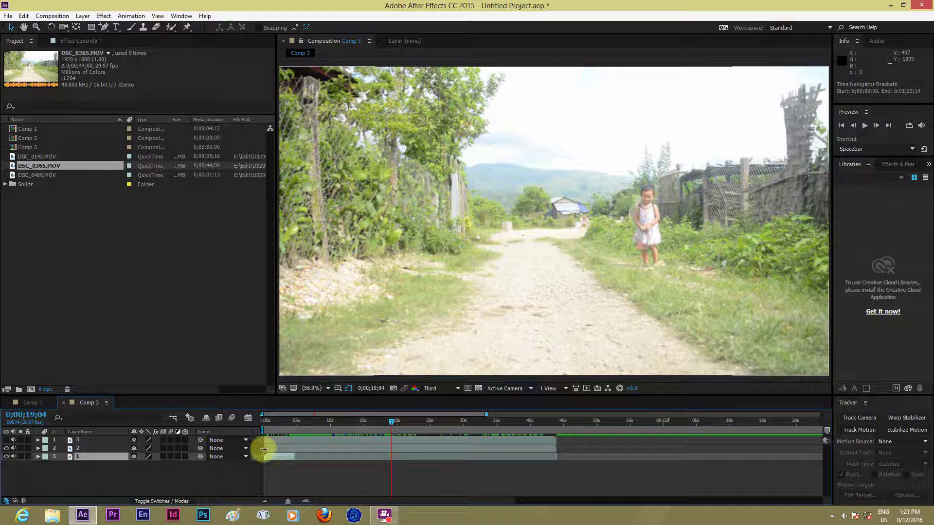
drag(265, 448, 392, 457)
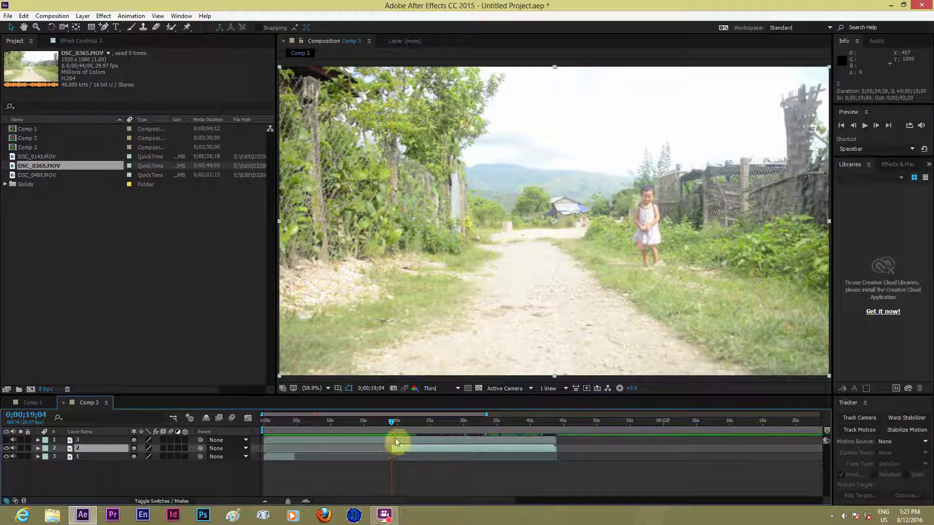
drag(390, 423, 419, 430)
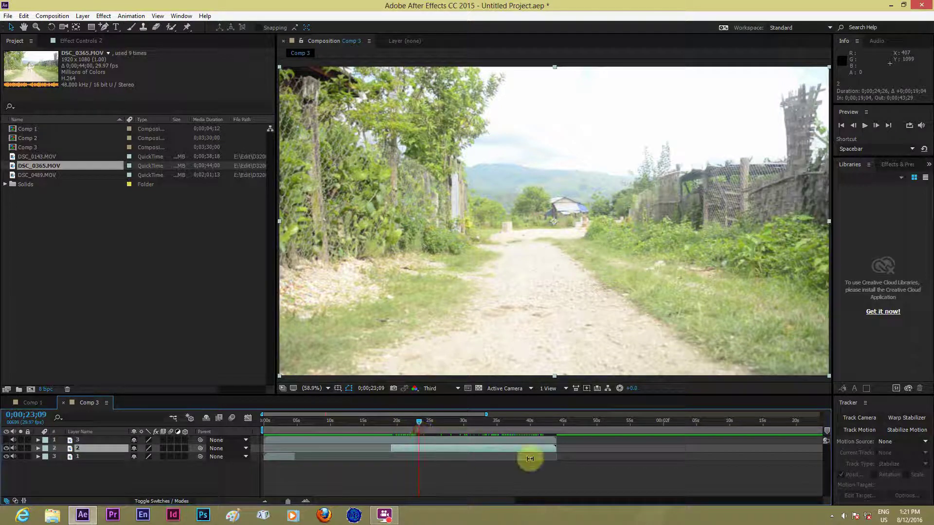
drag(557, 449, 420, 452)
Move the trimmed layer 2 so that it starts at 0;00;00;00
click(268, 421)
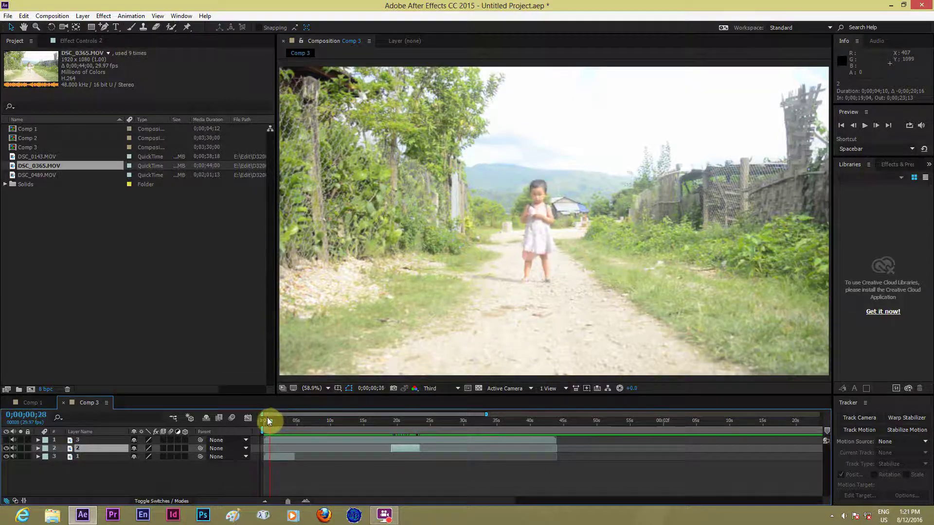
drag(268, 421, 262, 421)
drag(383, 448, 273, 445)
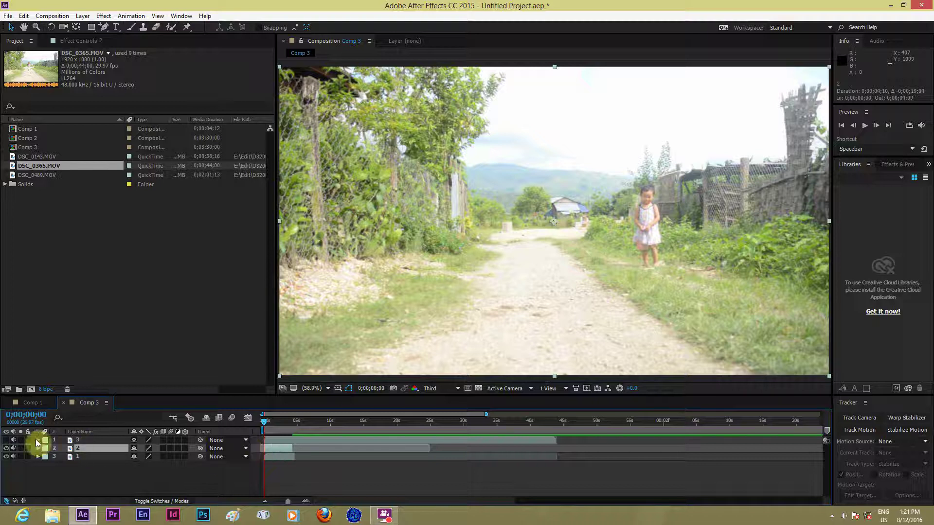
Show layer 3 and trim it to the girl's run on the left side of the road, from 0;00;37;25 to 0;00;41;25
click(7, 441)
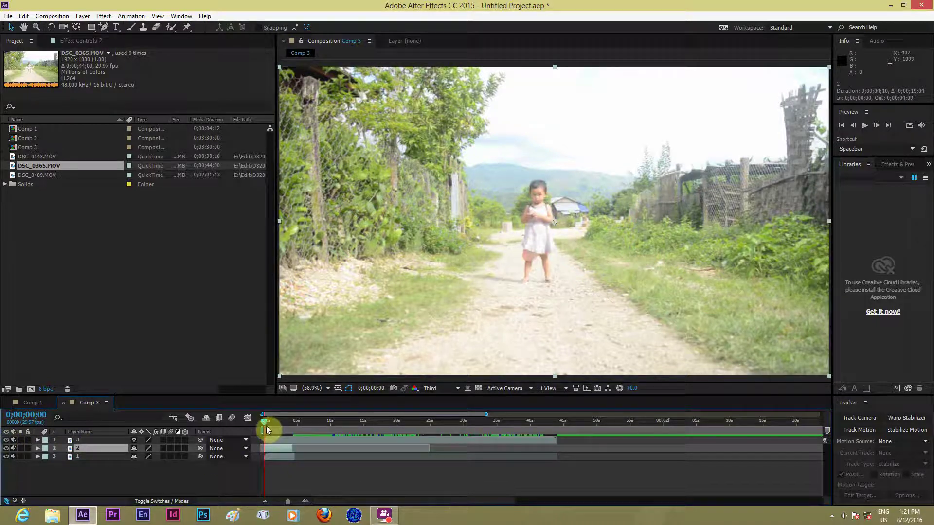
drag(262, 424, 514, 478)
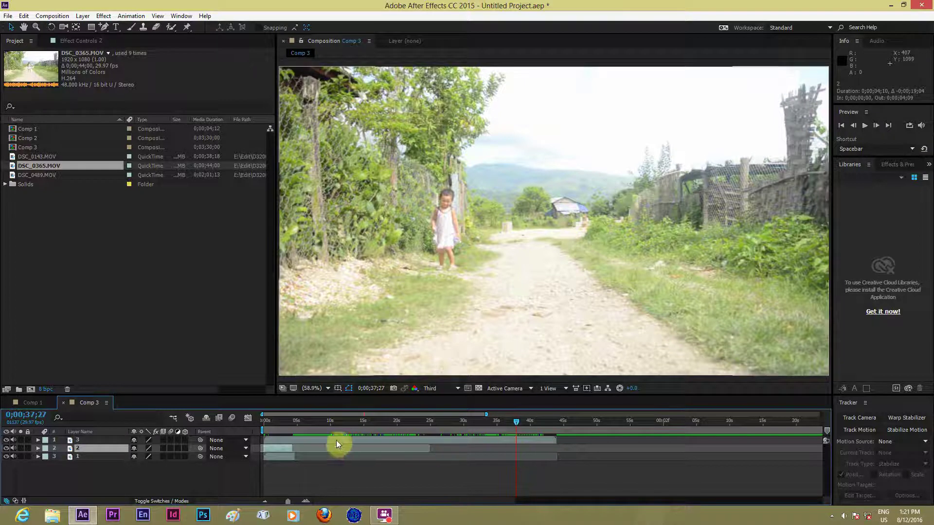
drag(267, 442, 379, 454)
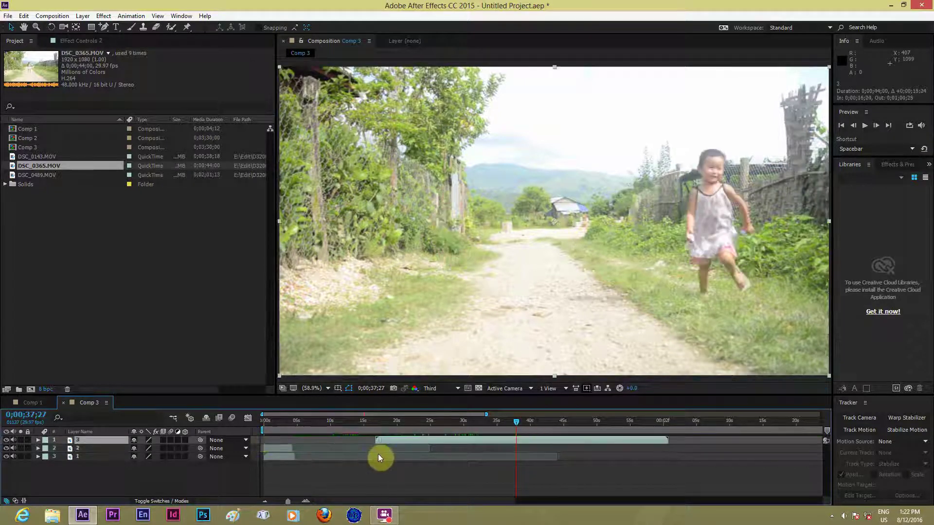
key(ctrl+z)
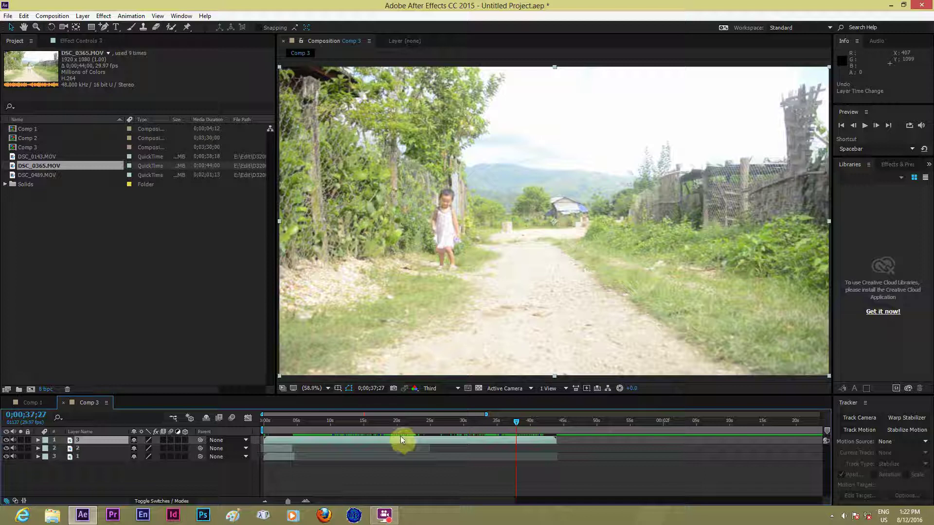
mouse_move(264, 440)
mouse_down()
mouse_move(517, 444)
mouse_move(521, 421)
mouse_move(550, 440)
mouse_move(477, 421)
mouse_move(262, 427)
mouse_up()
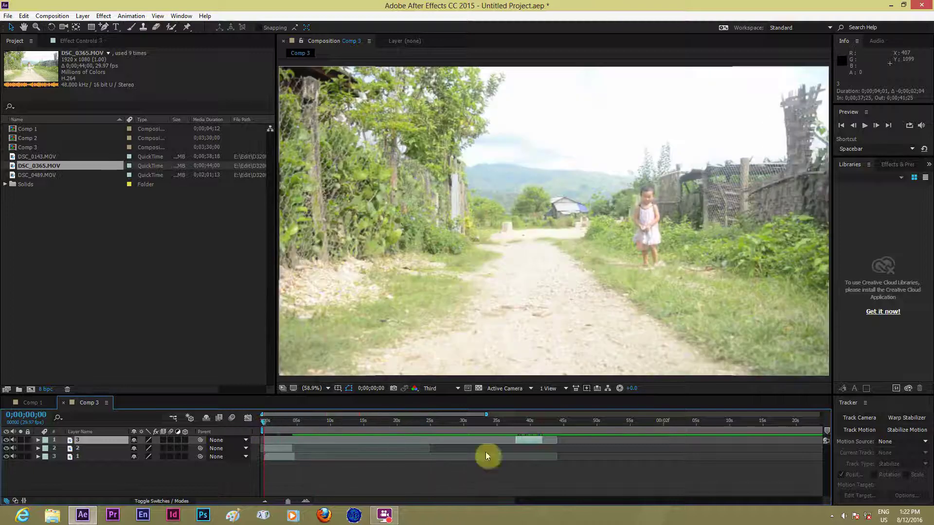
Move the trimmed layer 3 so that it starts at 0;00;00;00
drag(506, 442, 287, 439)
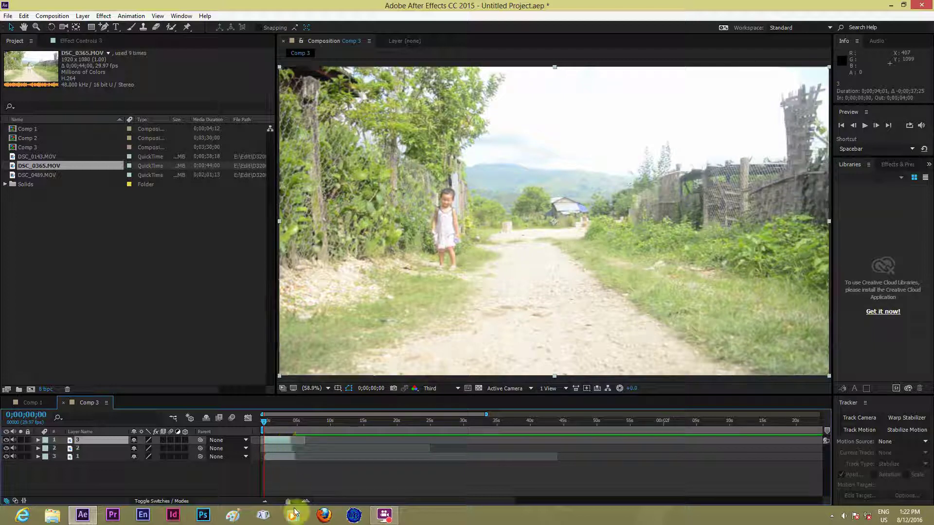
drag(288, 506, 291, 506)
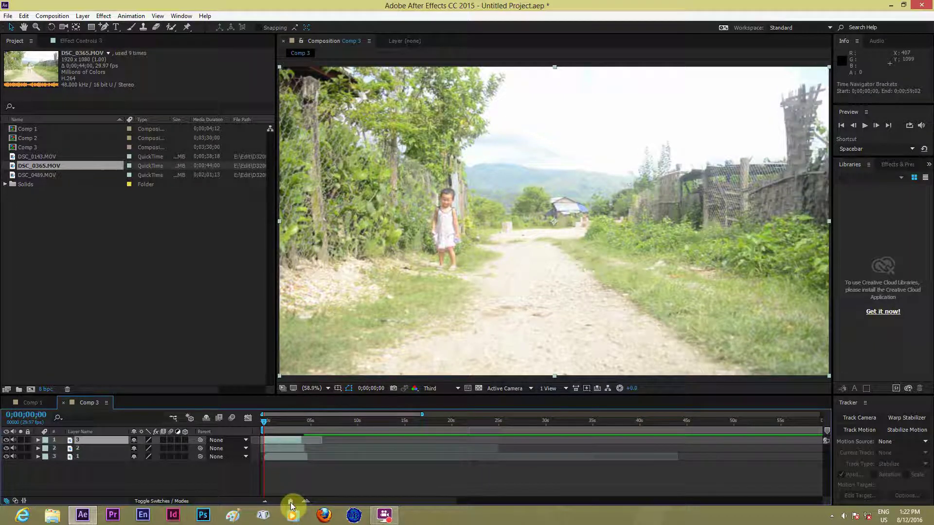
click(240, 483)
mouse_move(265, 419)
mouse_down()
mouse_move(283, 427)
mouse_move(264, 431)
mouse_up()
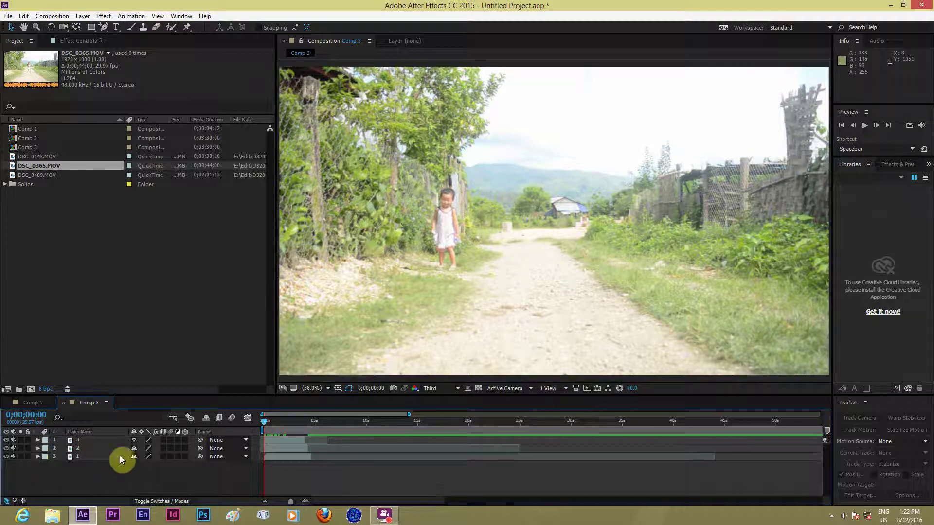
drag(265, 425, 258, 429)
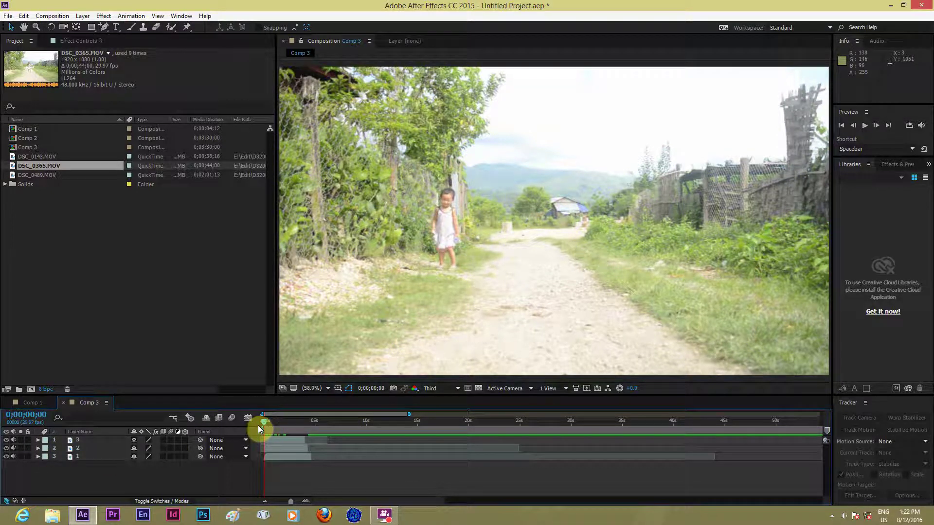
Draw a closed Pen tool mask on layer 3 around the left third of the frame, with its inner edge just right of the girl
click(290, 440)
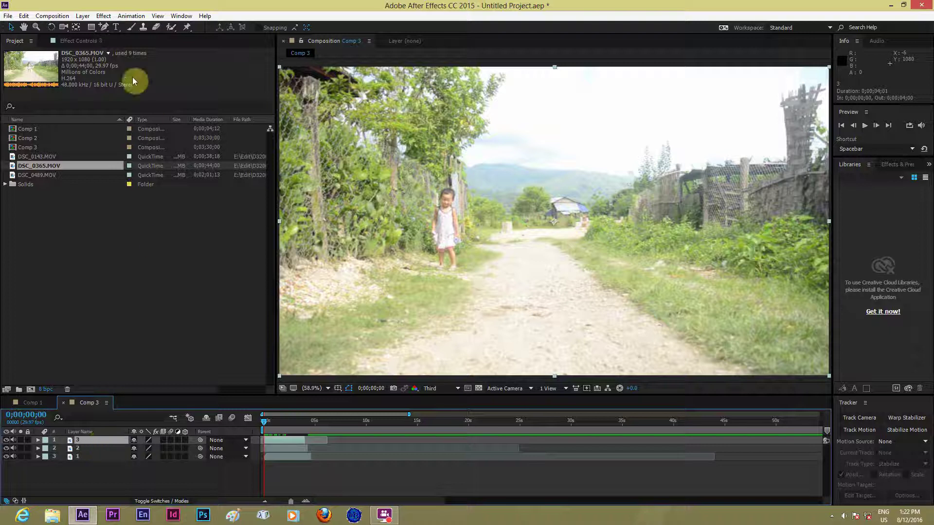
click(105, 28)
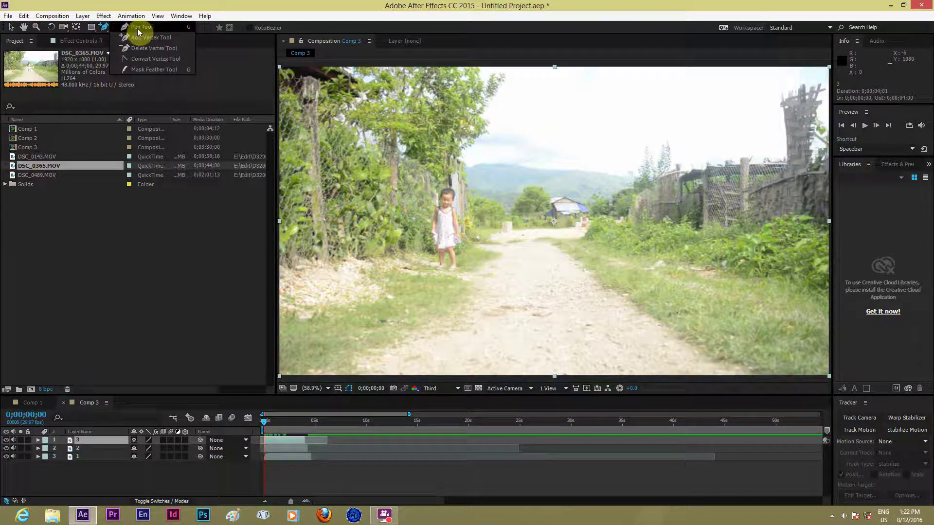
click(137, 28)
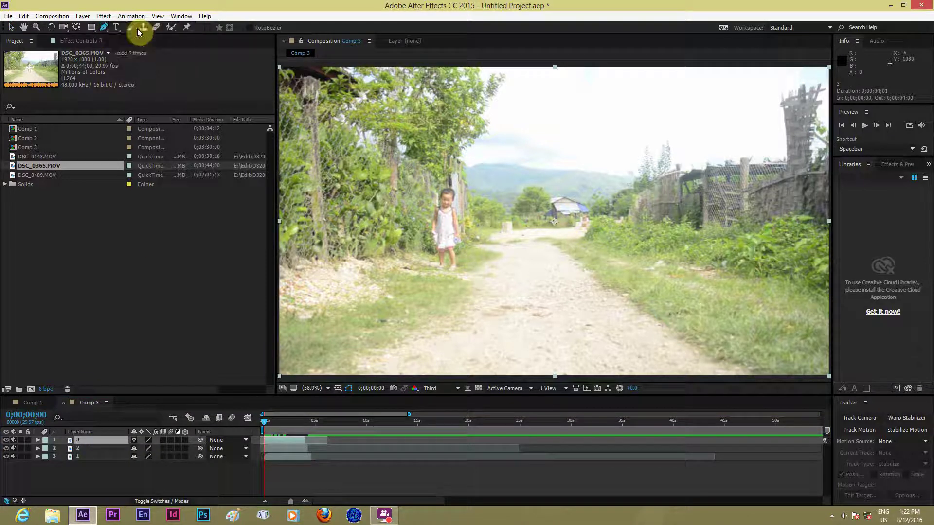
click(474, 373)
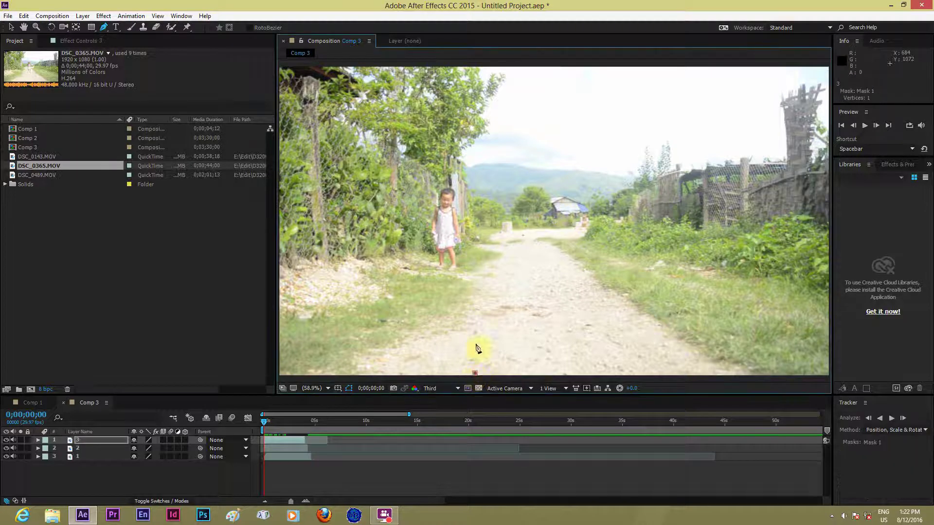
click(475, 310)
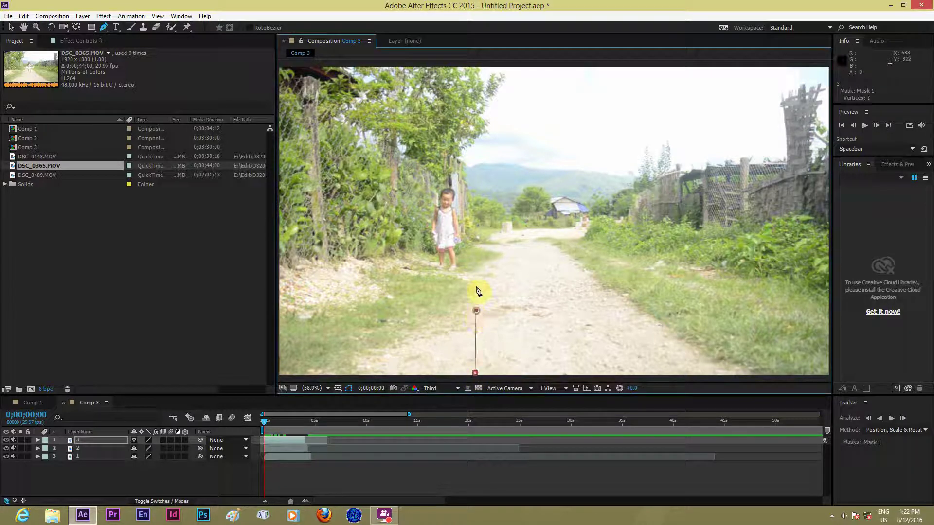
click(480, 251)
click(479, 183)
click(477, 117)
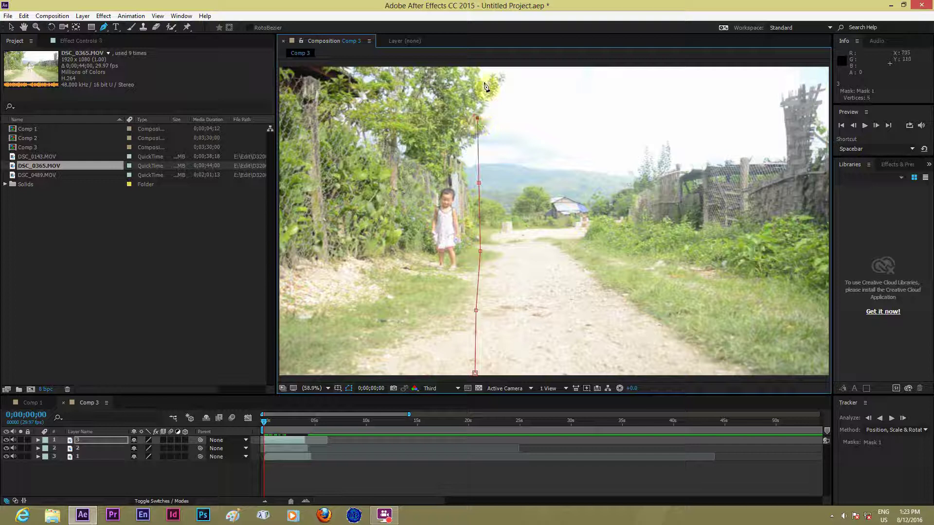
click(477, 66)
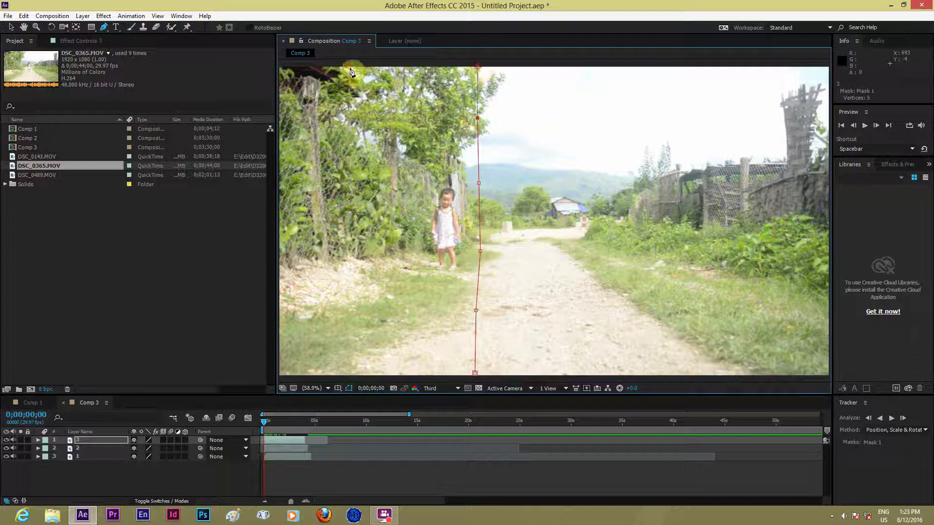
click(279, 68)
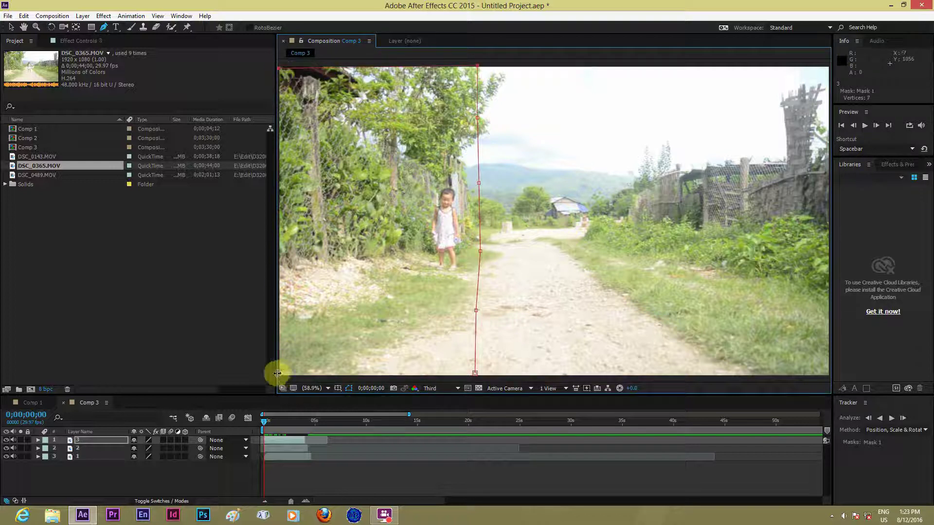
click(278, 375)
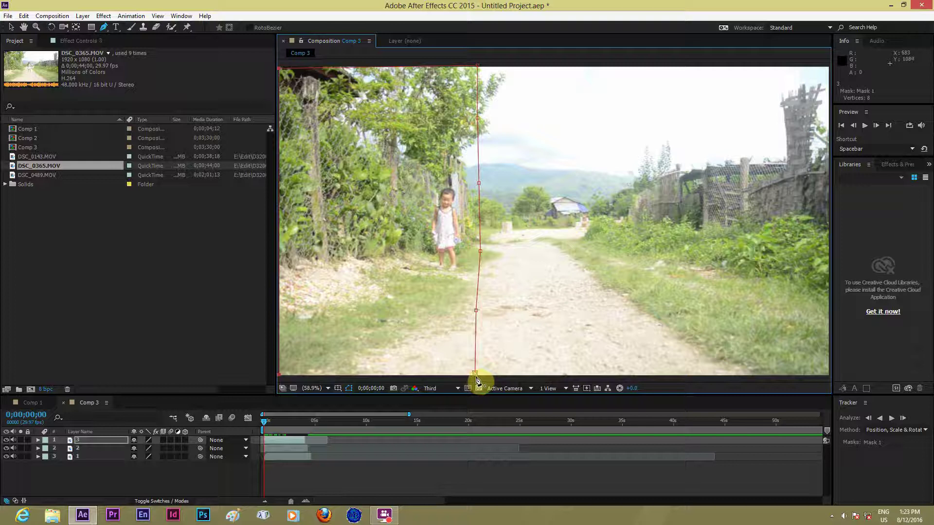
click(475, 374)
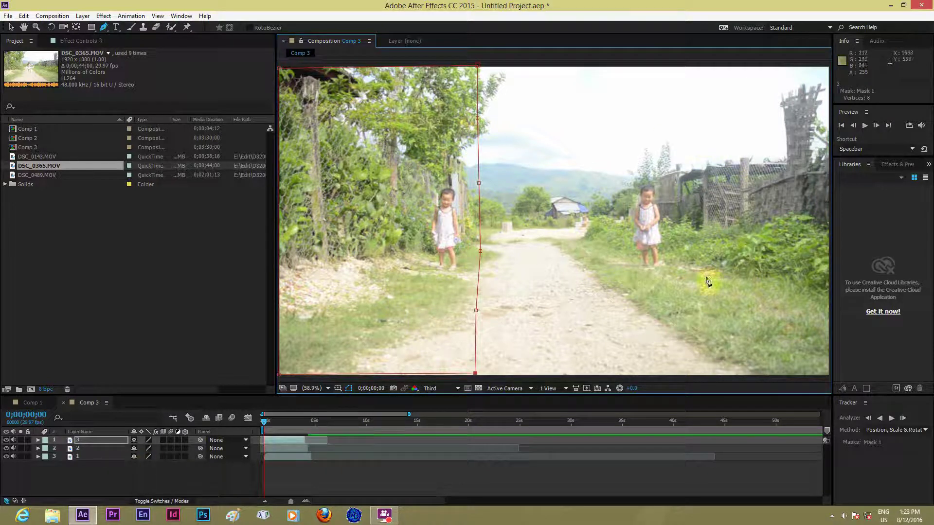
click(223, 484)
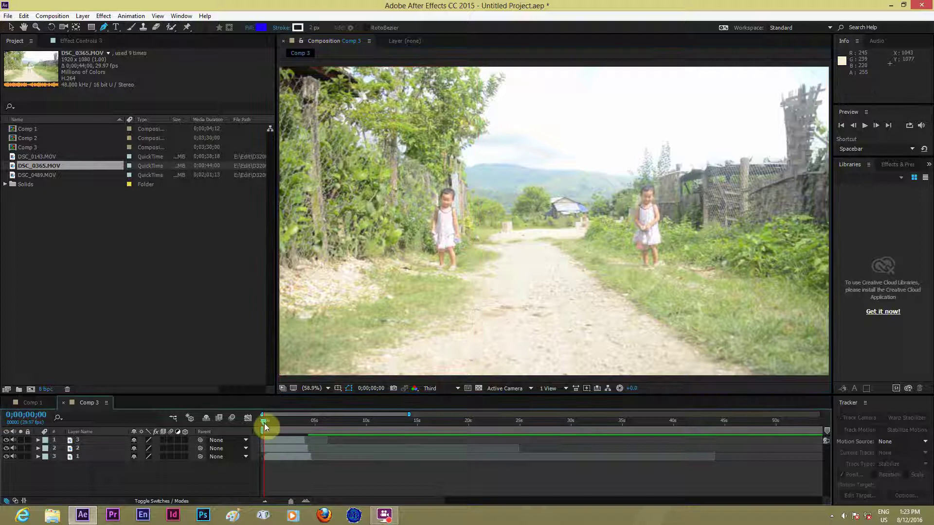
drag(265, 426, 237, 458)
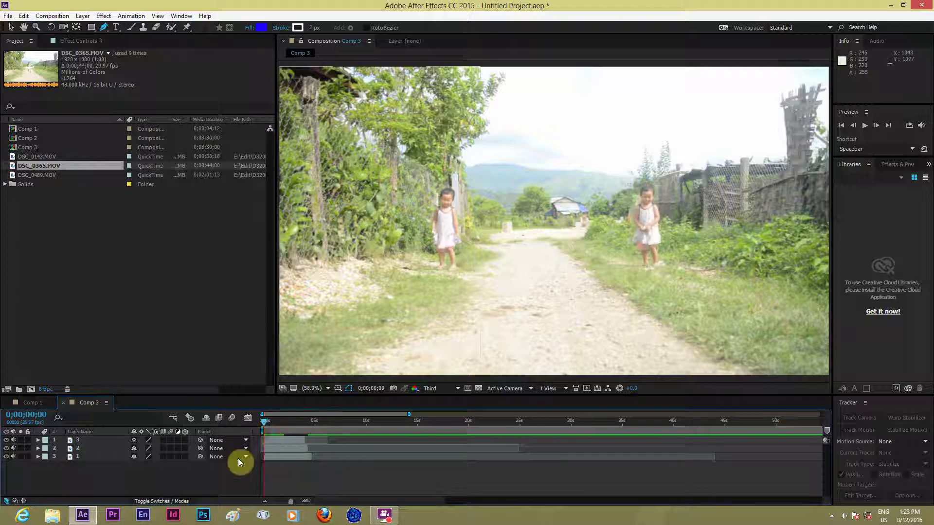
click(94, 448)
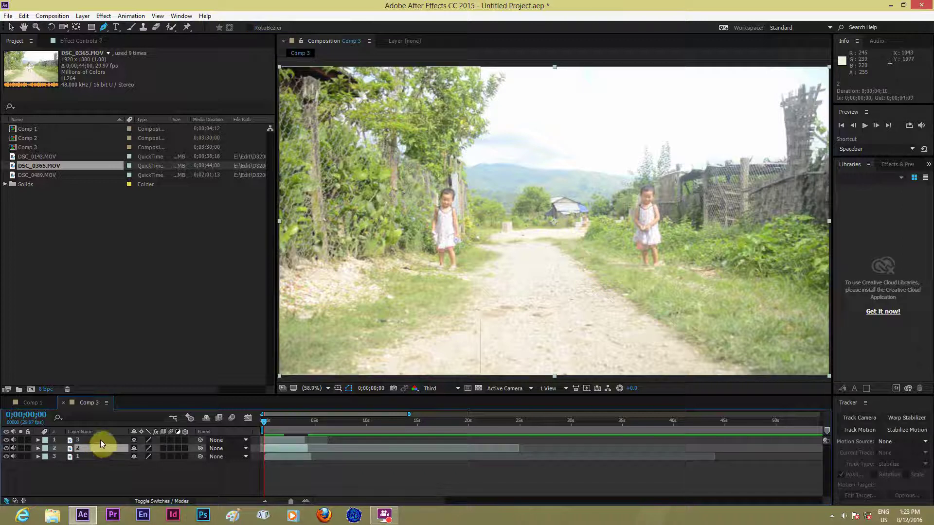
click(100, 439)
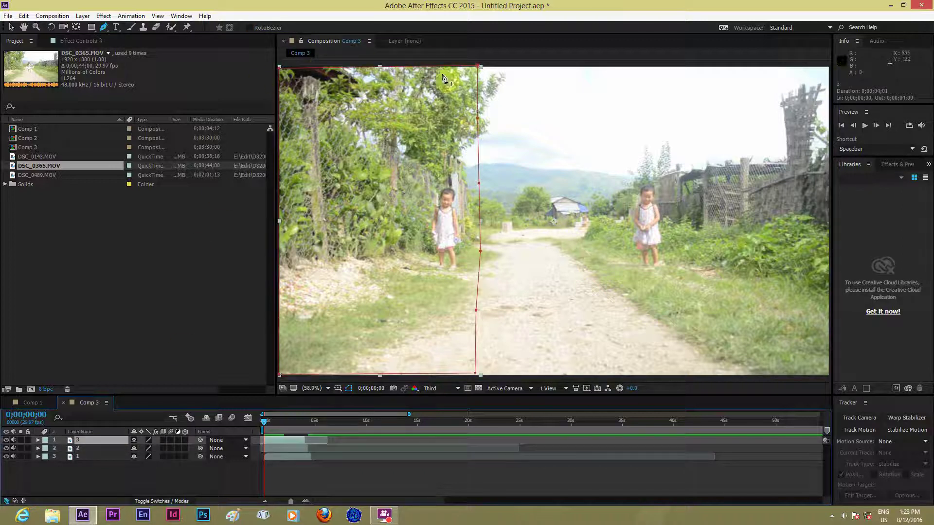
Draw a closed Pen tool mask on layer 2 around the right third of the frame, with its inner edge just left of the girl
click(89, 448)
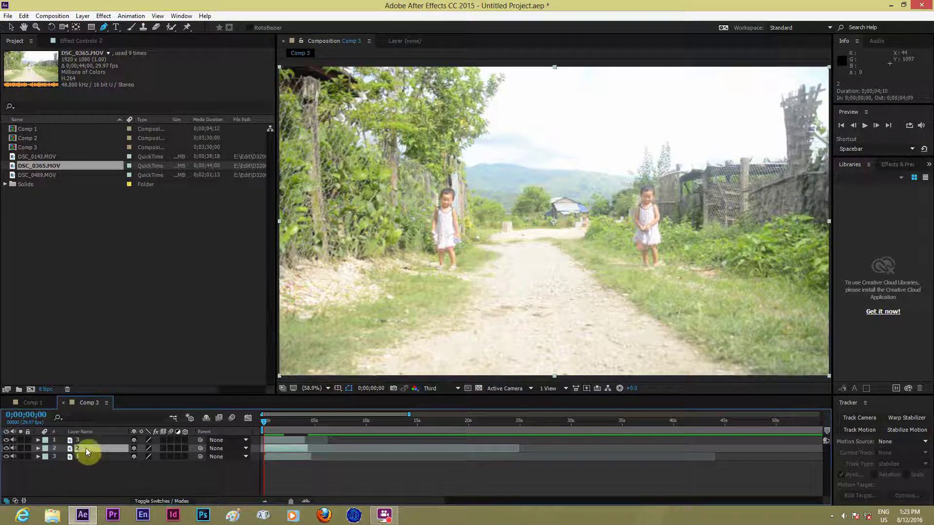
click(104, 29)
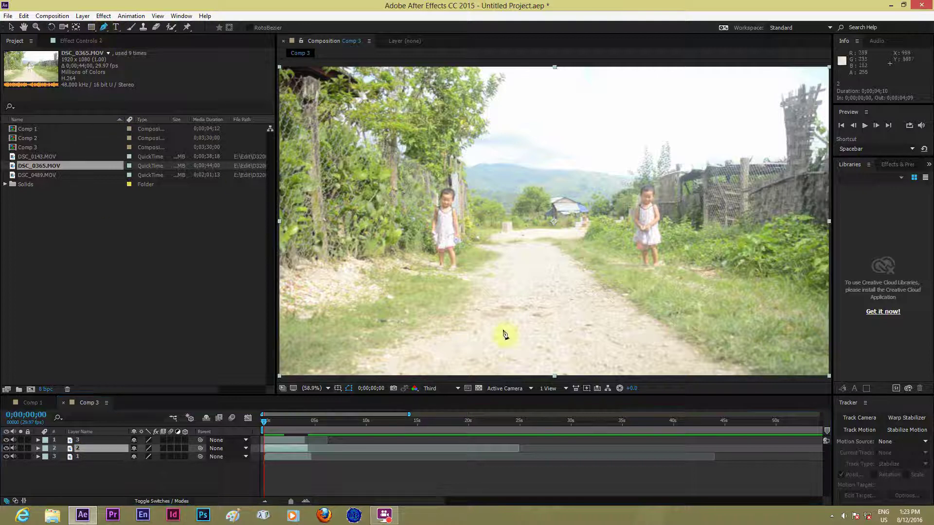
click(627, 374)
click(627, 304)
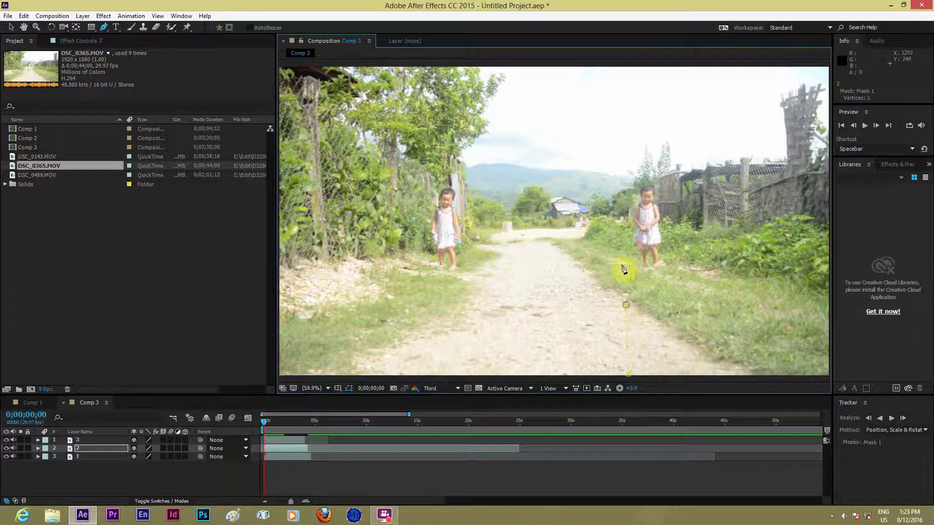
click(610, 154)
click(617, 89)
click(631, 67)
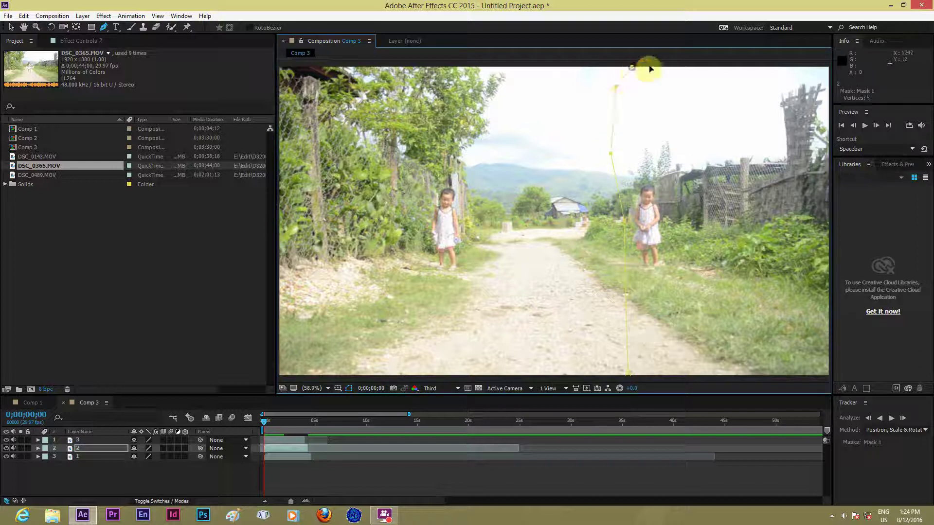
click(827, 69)
click(830, 374)
click(828, 374)
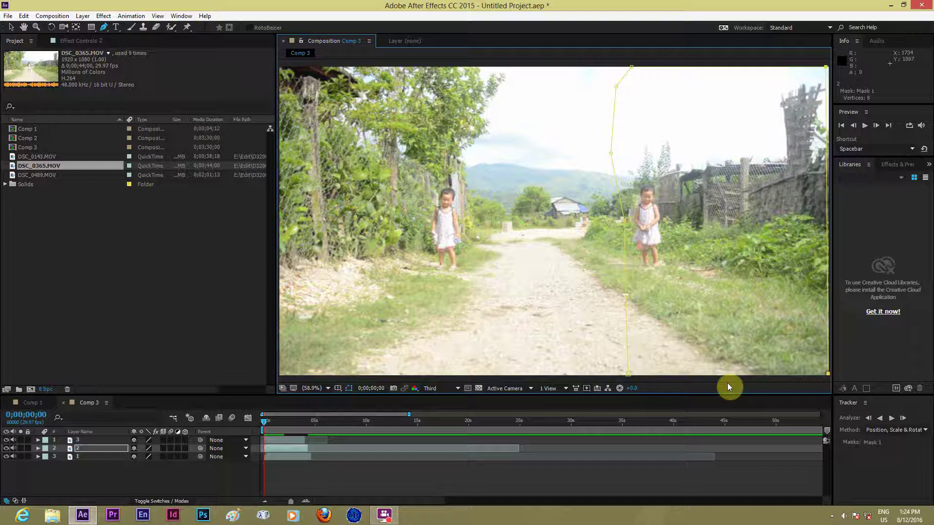
click(627, 377)
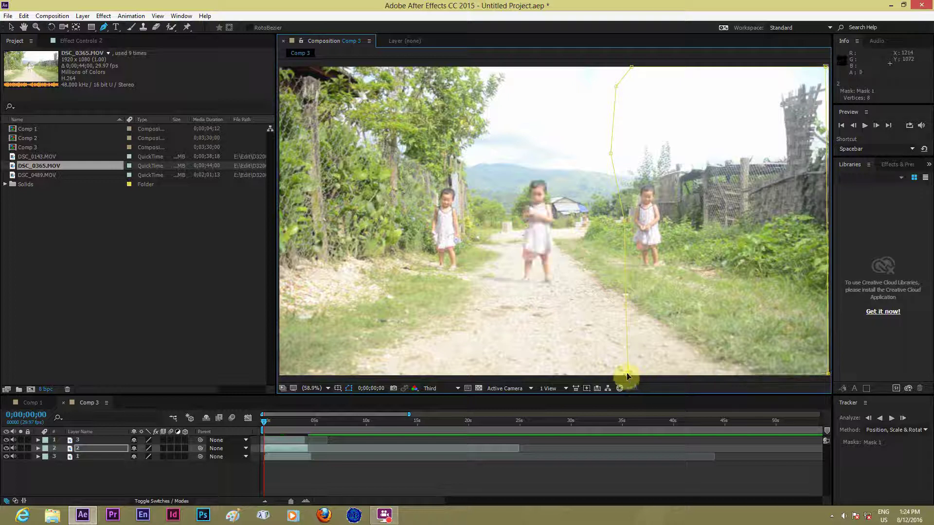
Scrub the composition from 0;00;00;00 to about 0;00;04;00 to check the three girls against the mask edges
click(329, 389)
click(329, 211)
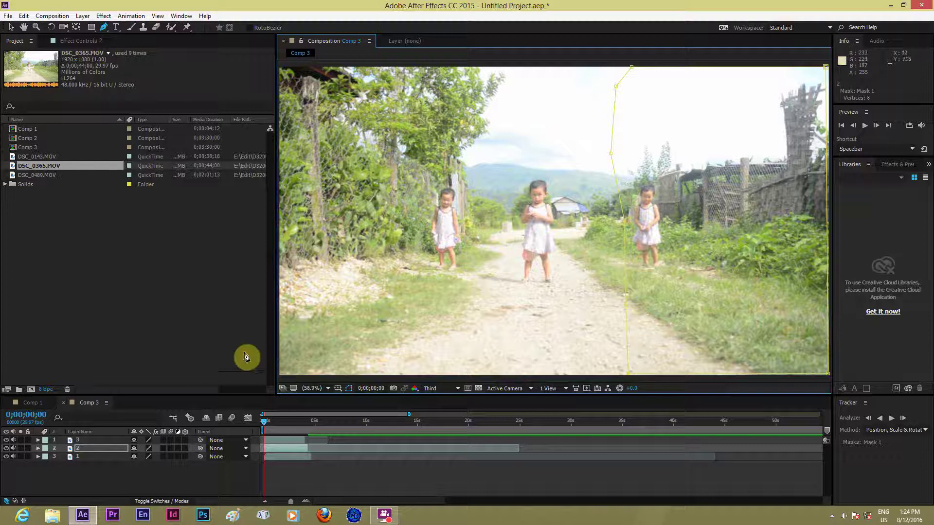
click(125, 479)
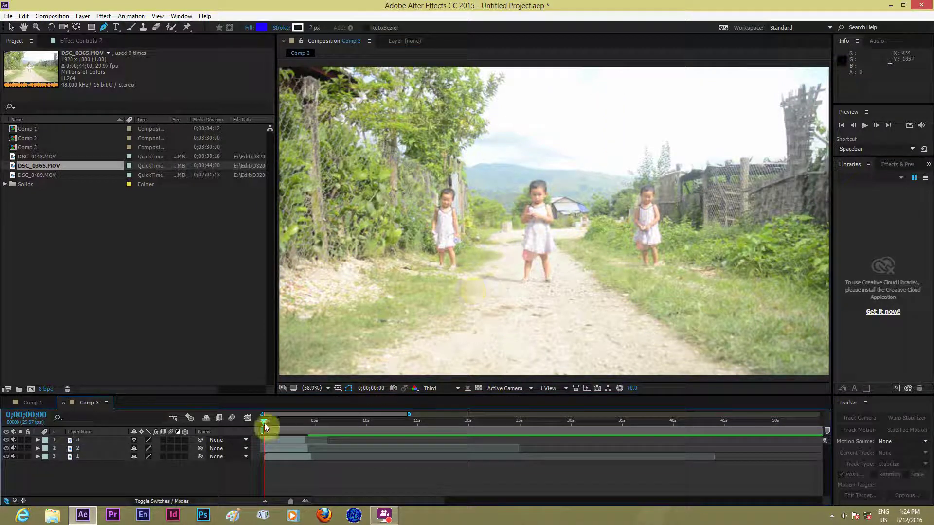
drag(266, 426, 268, 428)
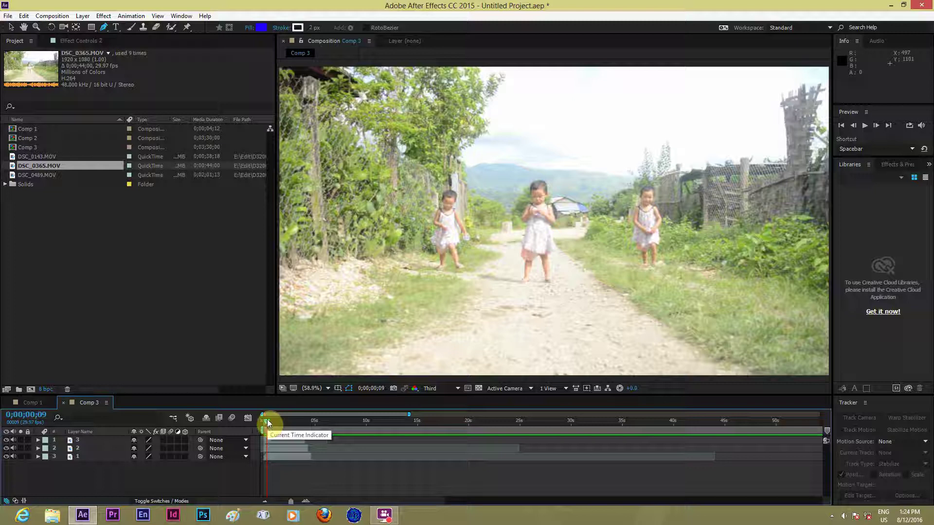
drag(266, 426, 303, 440)
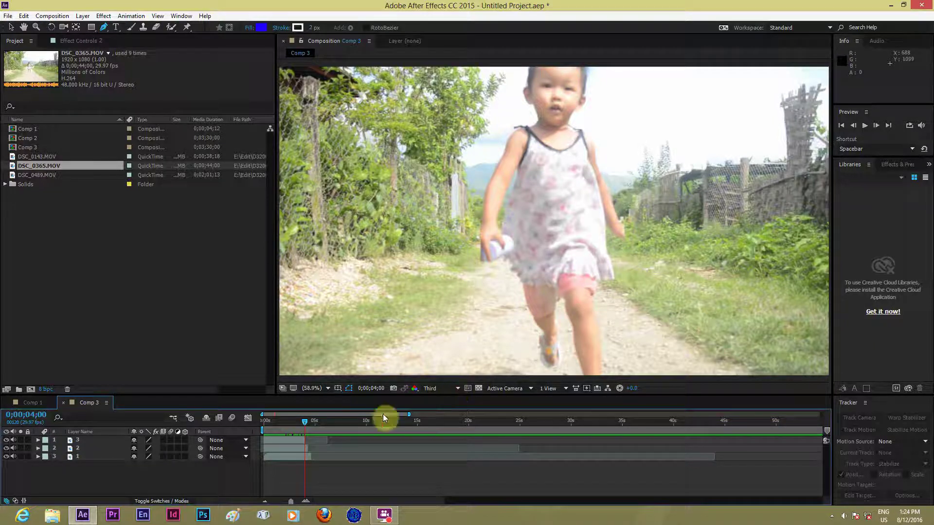
drag(305, 421, 303, 422)
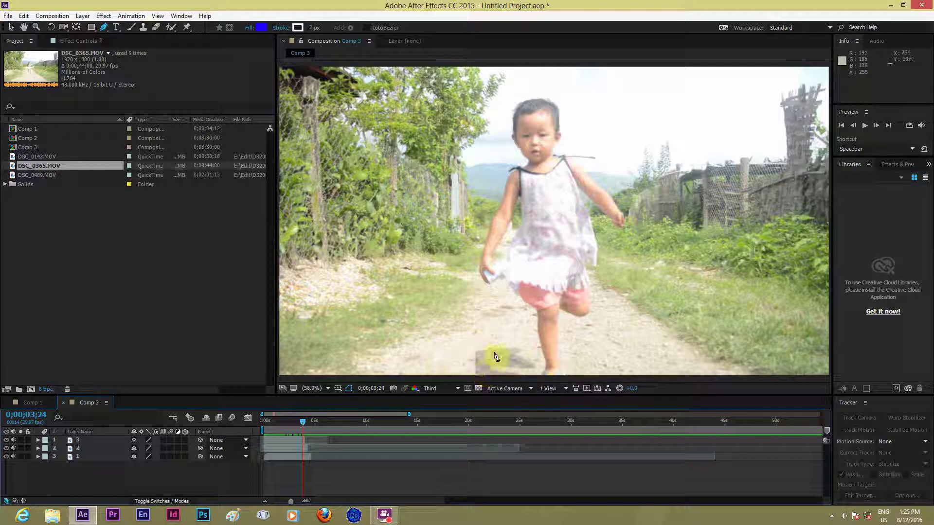
Turn on Mask Path keyframing for layer 3's Mask 1 at 0;00;00;00
drag(302, 421, 262, 425)
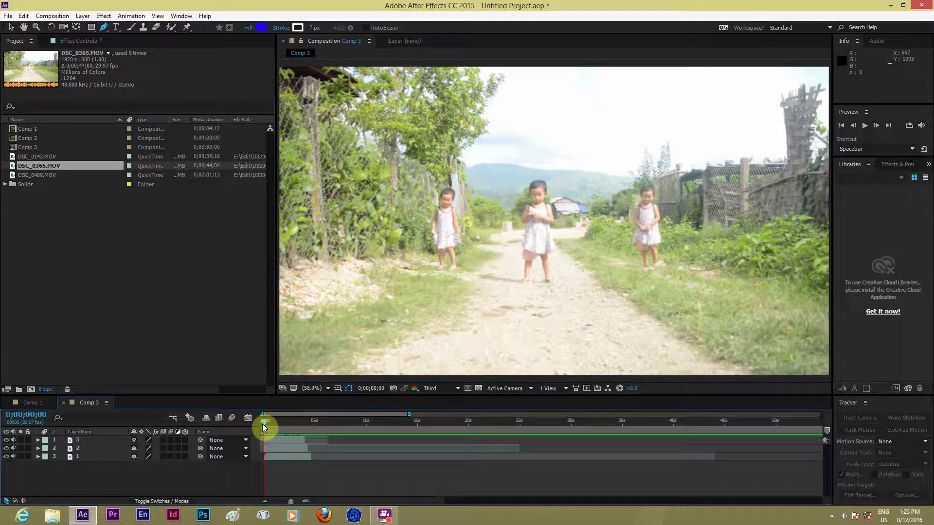
click(93, 440)
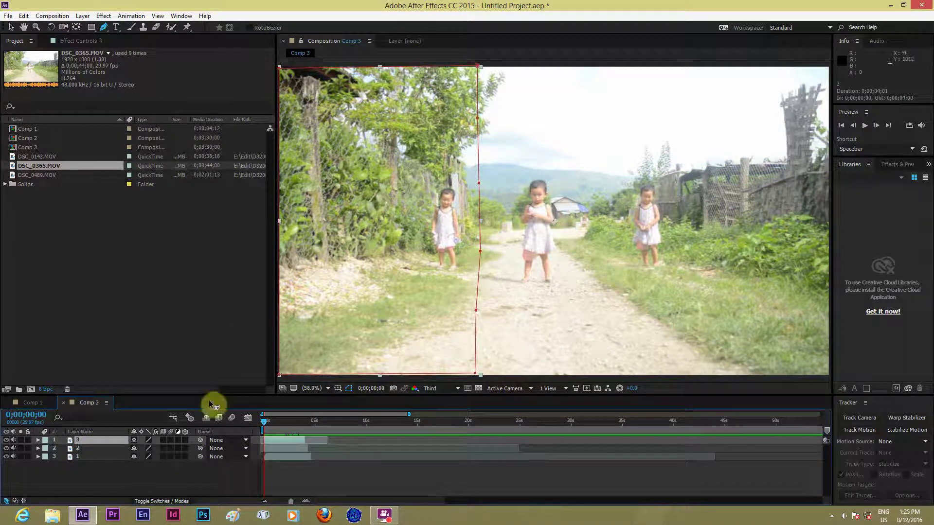
click(38, 440)
click(46, 448)
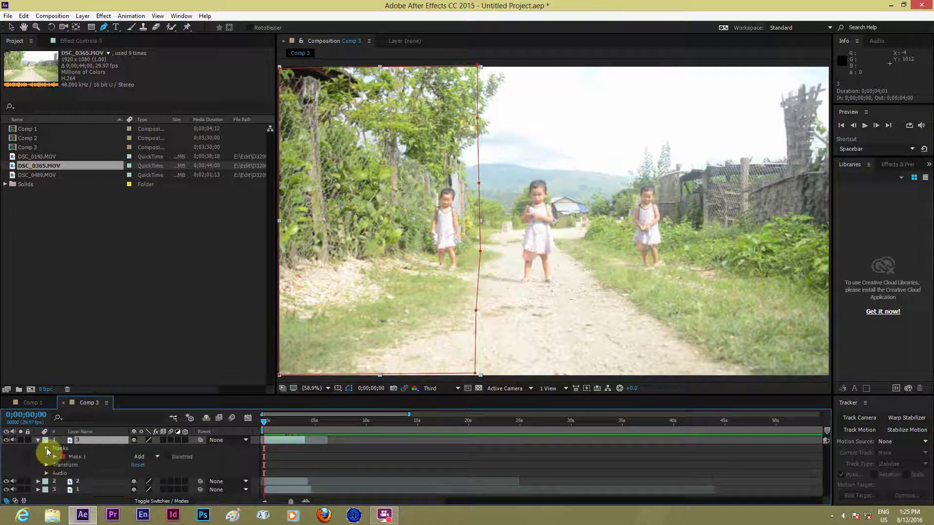
click(55, 457)
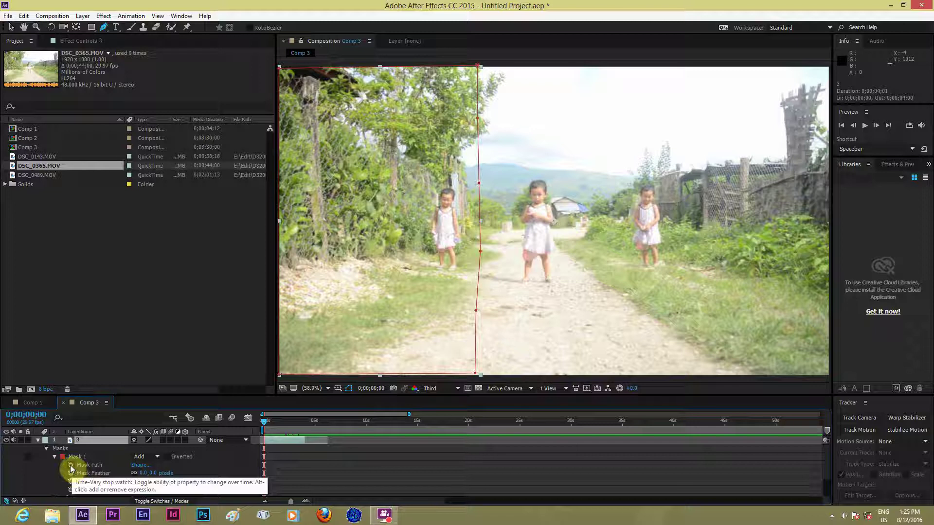
click(71, 466)
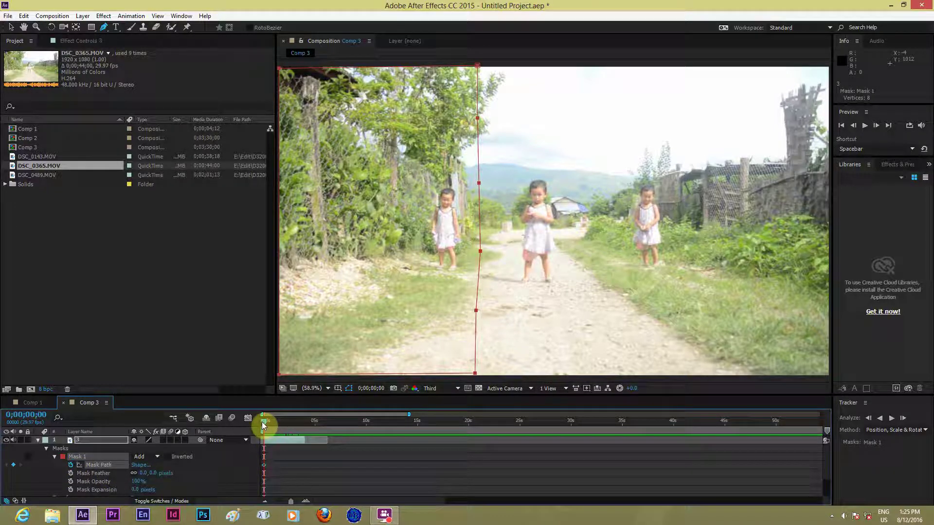
At 0;00;00;27, shift layer 3's whole mask slightly right so that its inner edge clears the left girl's outstretched hand
drag(263, 424, 273, 427)
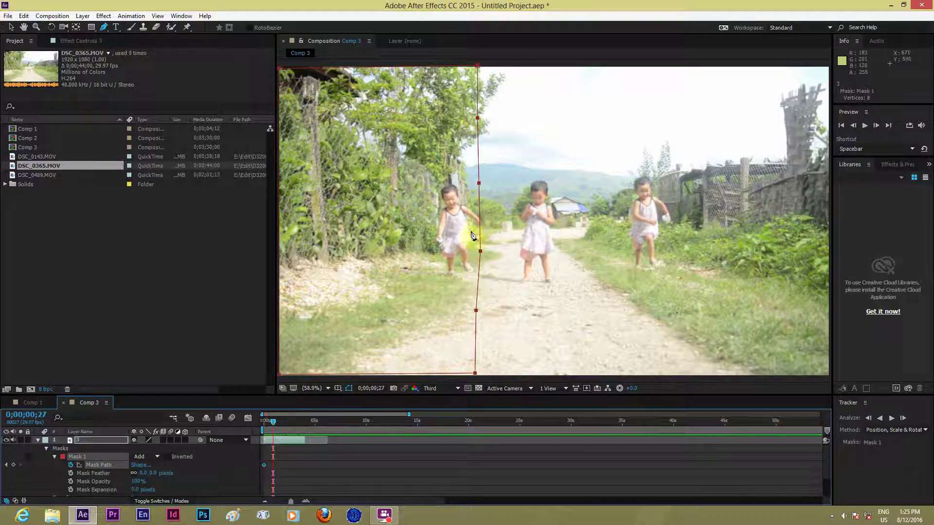
click(11, 27)
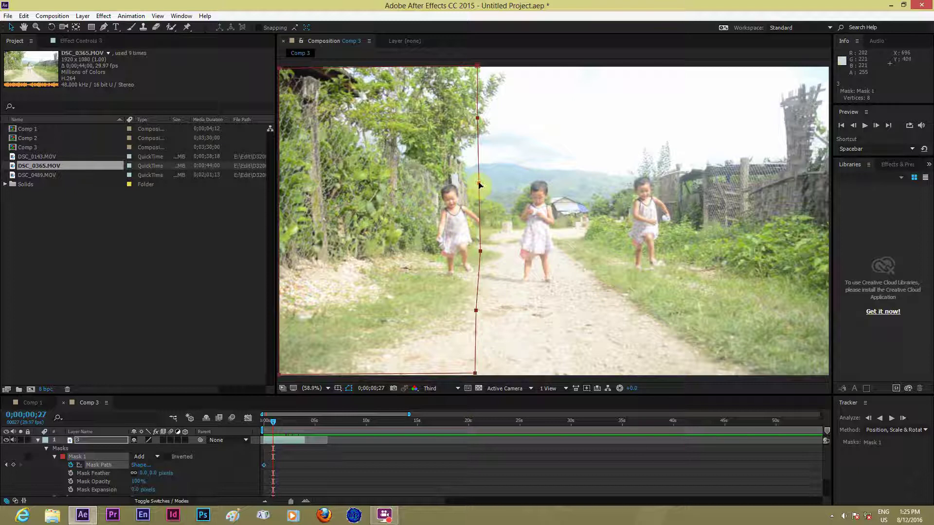
drag(479, 184, 491, 184)
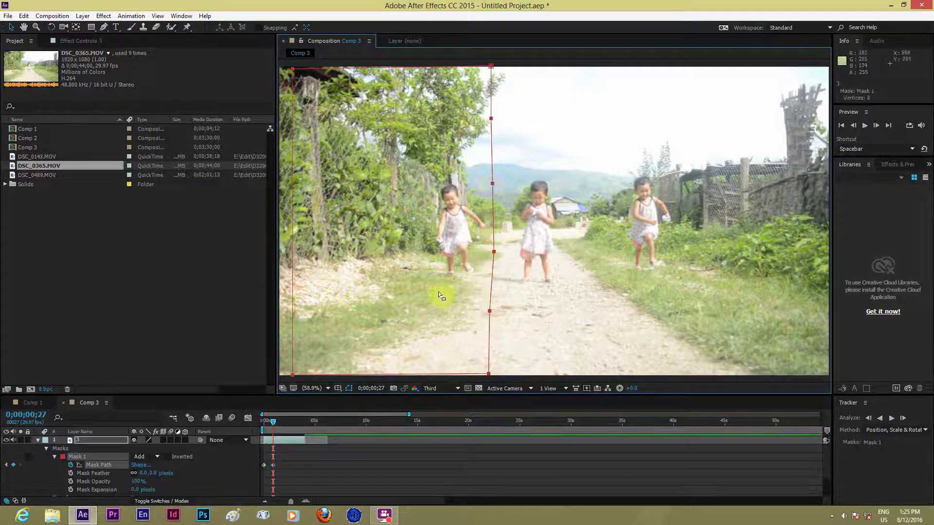
Keyframe layer 3's mask at 0;00;02;11 and 0;00;03;00, pulling the middle vertex of its inner edge down and left, away from the centre girl
click(527, 330)
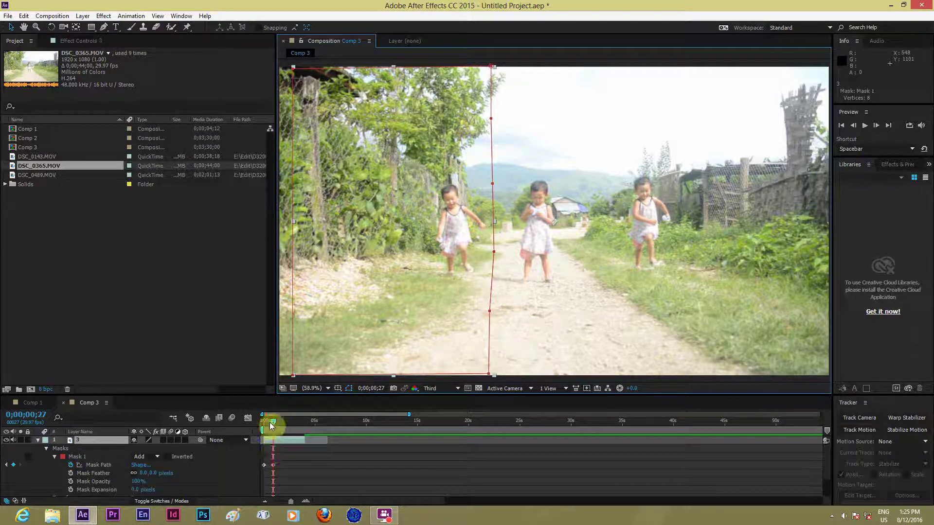
drag(271, 426, 288, 427)
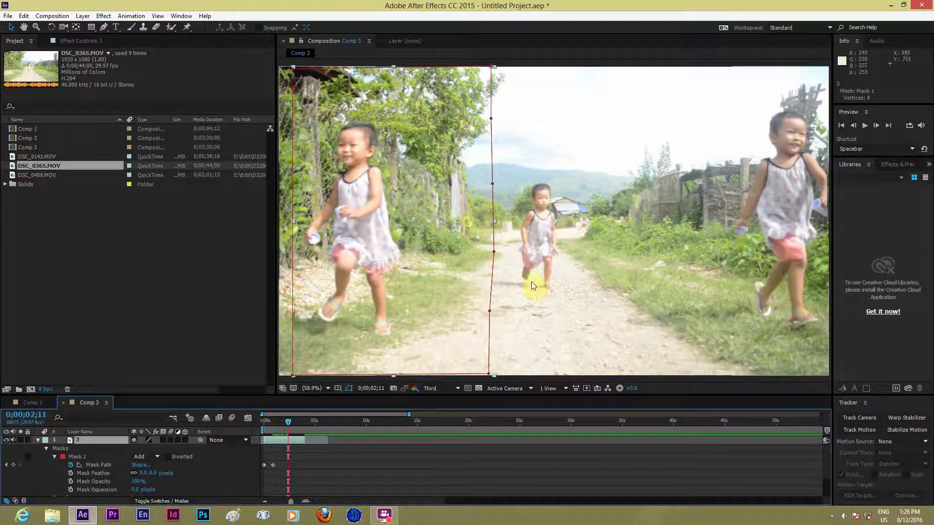
drag(494, 252, 435, 278)
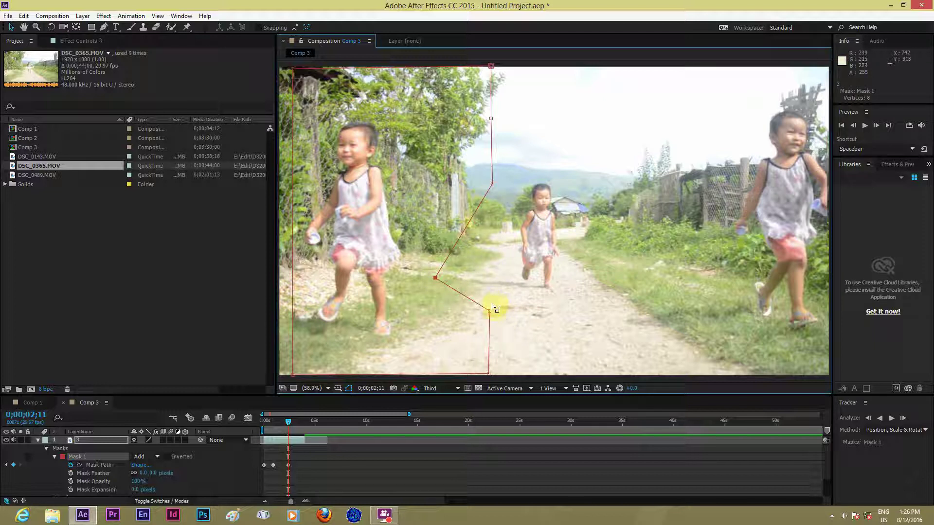
drag(290, 421, 295, 425)
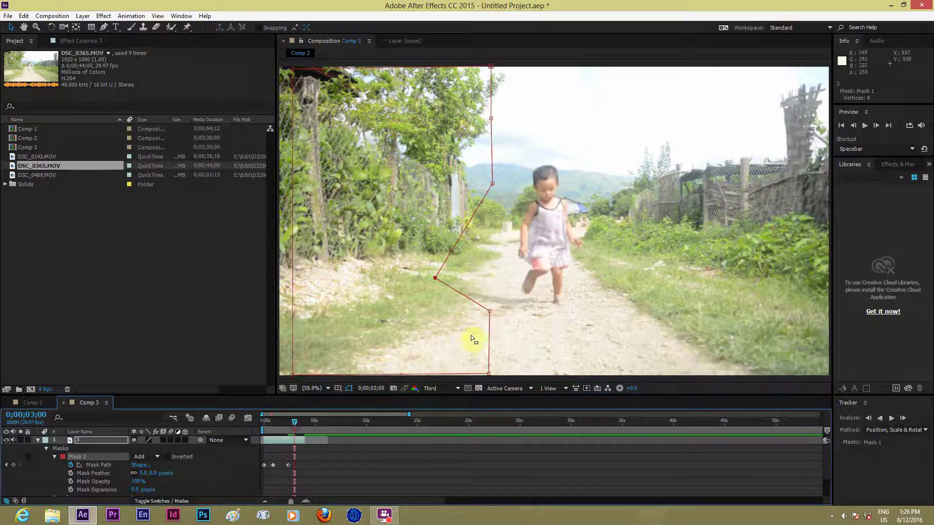
drag(436, 280, 379, 321)
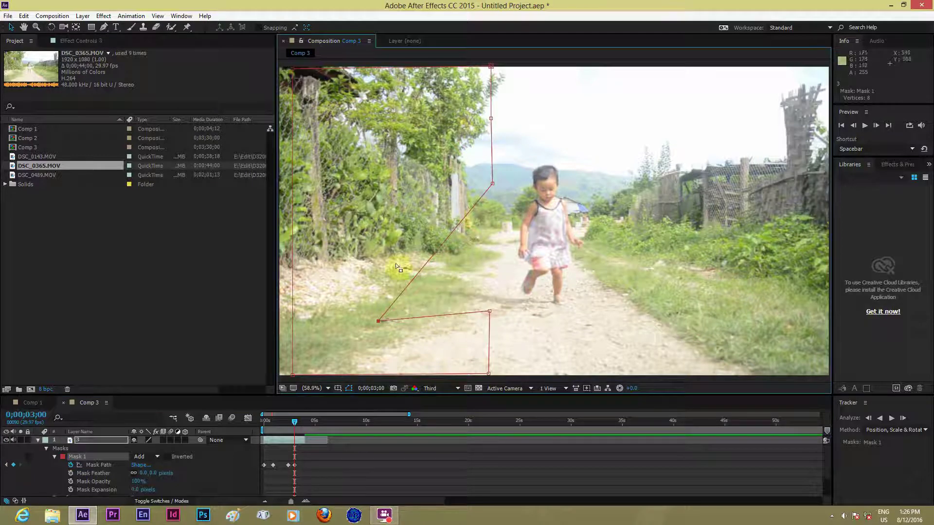
Pull layer 3's lower inner mask vertices away from the centre girl at 0;00;03;11 and 0;00;03;23, taking one to the frame's lower-left corner
click(296, 437)
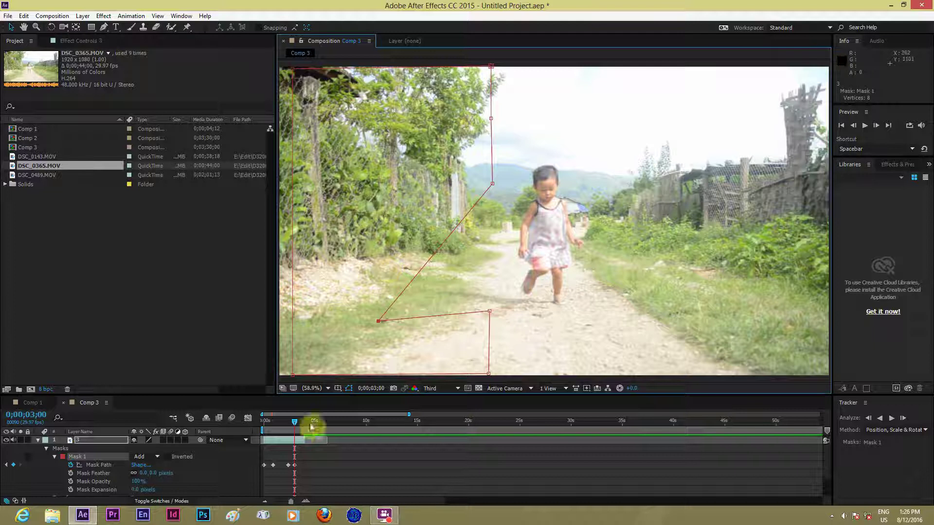
drag(297, 427, 298, 426)
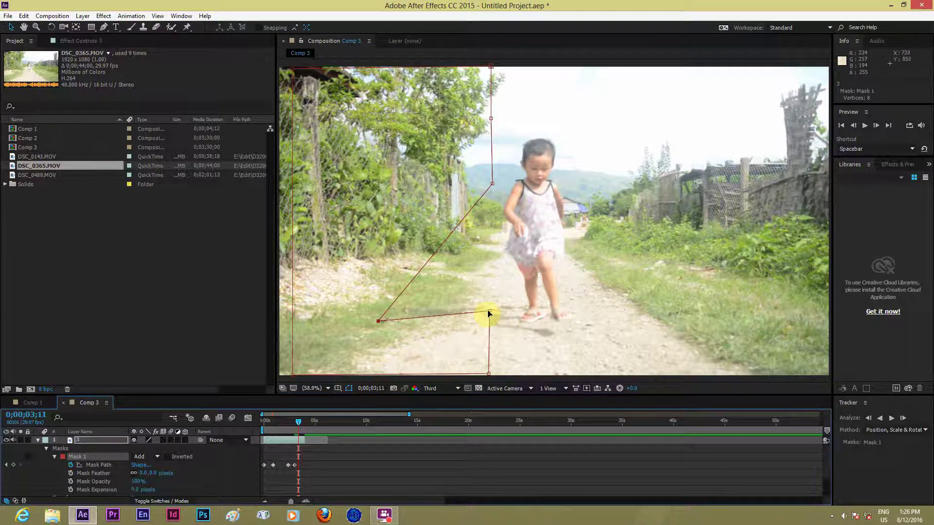
drag(489, 312, 430, 357)
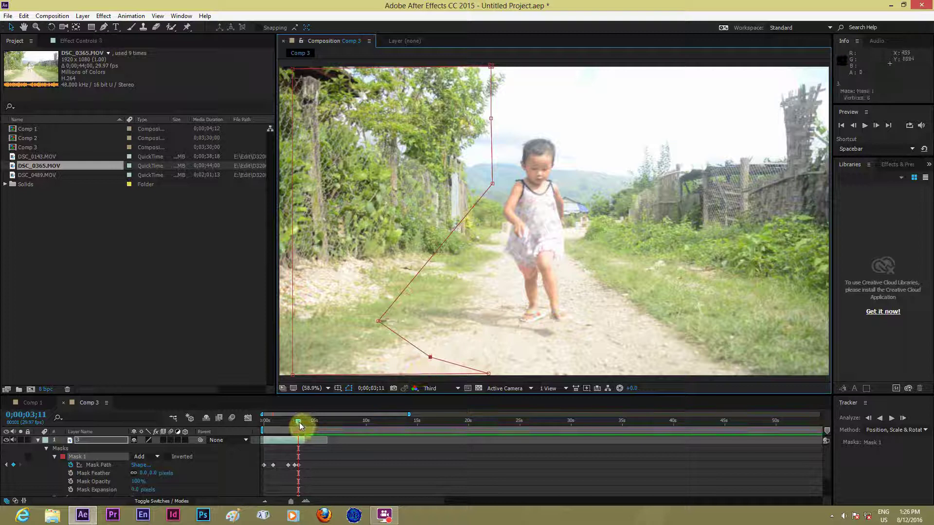
drag(299, 422, 302, 424)
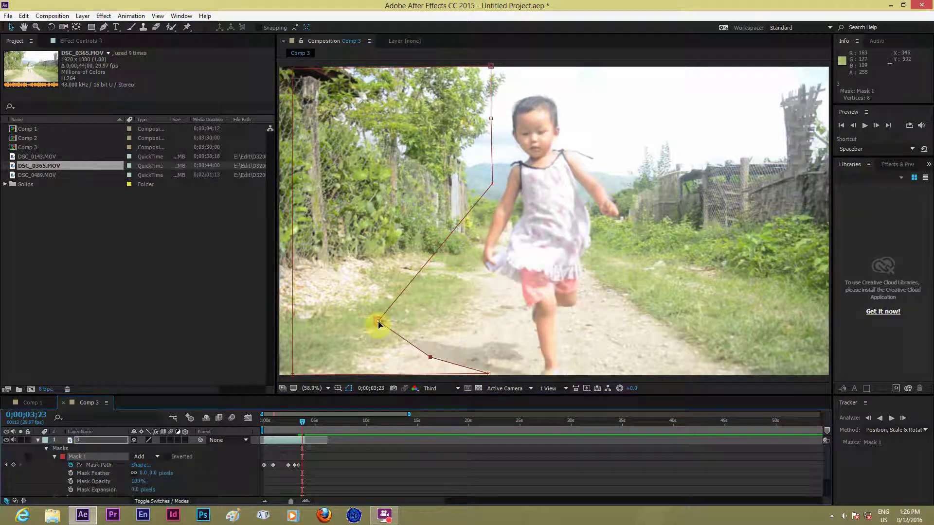
drag(379, 324, 302, 376)
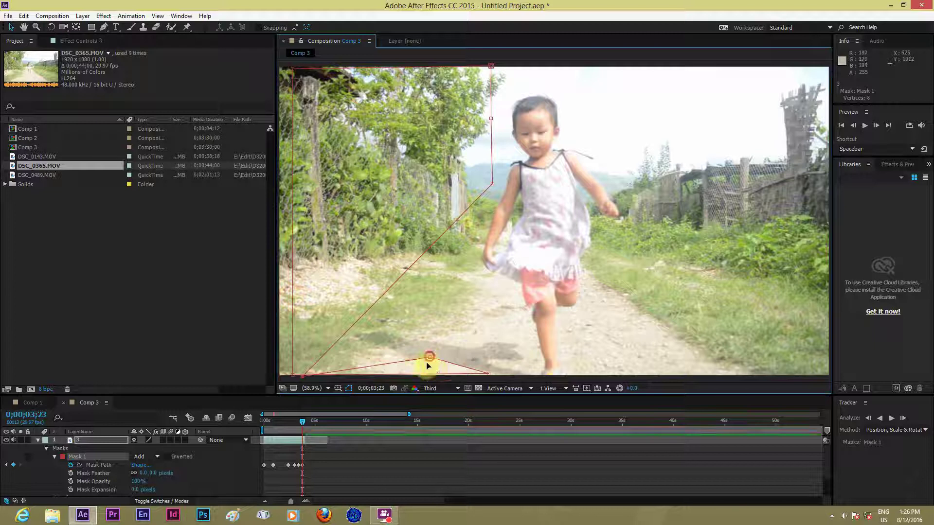
drag(429, 358, 432, 159)
Check the centre girl up to 0;00;04;08, return to 0;00;00;00, and collapse and deselect layer 3
click(306, 422)
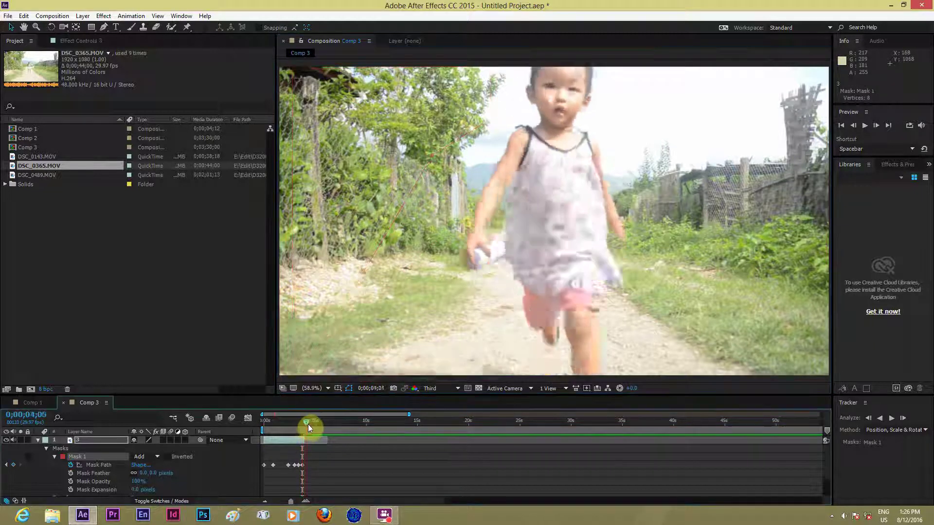
click(307, 424)
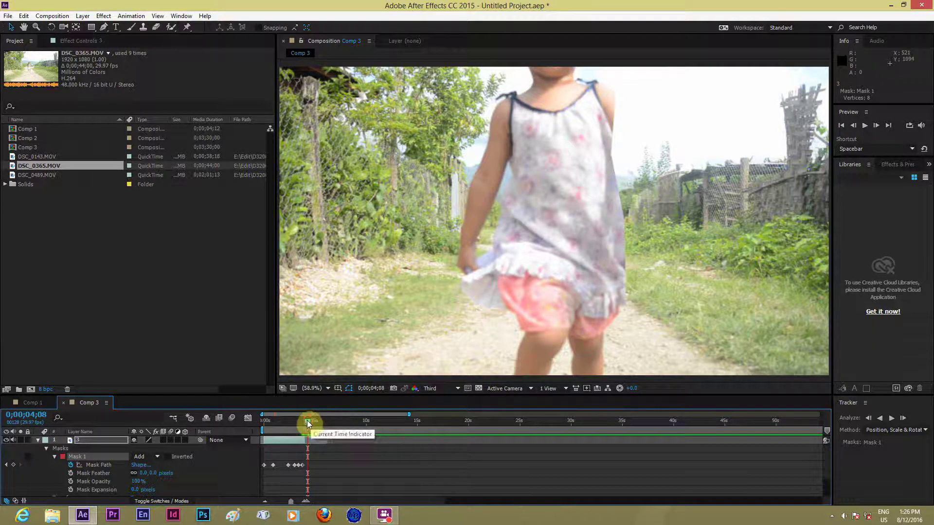
drag(307, 420, 264, 418)
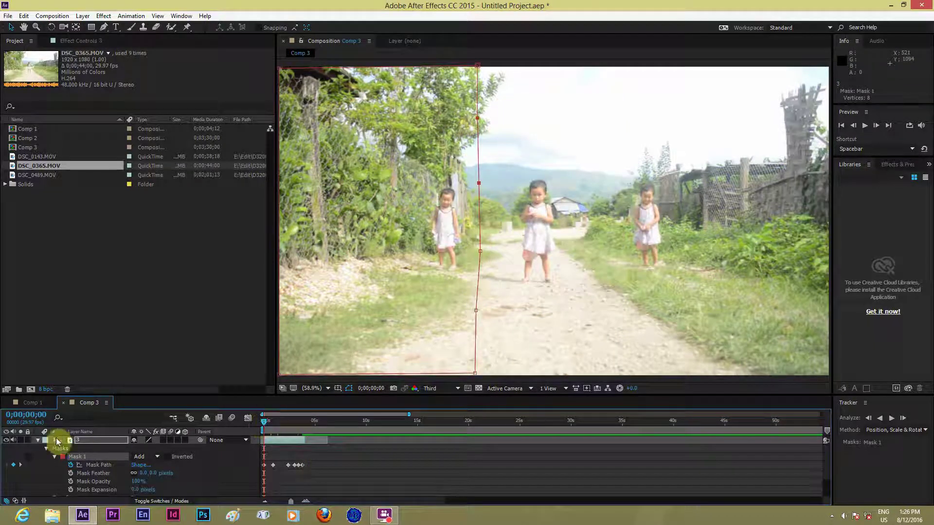
click(38, 439)
click(82, 479)
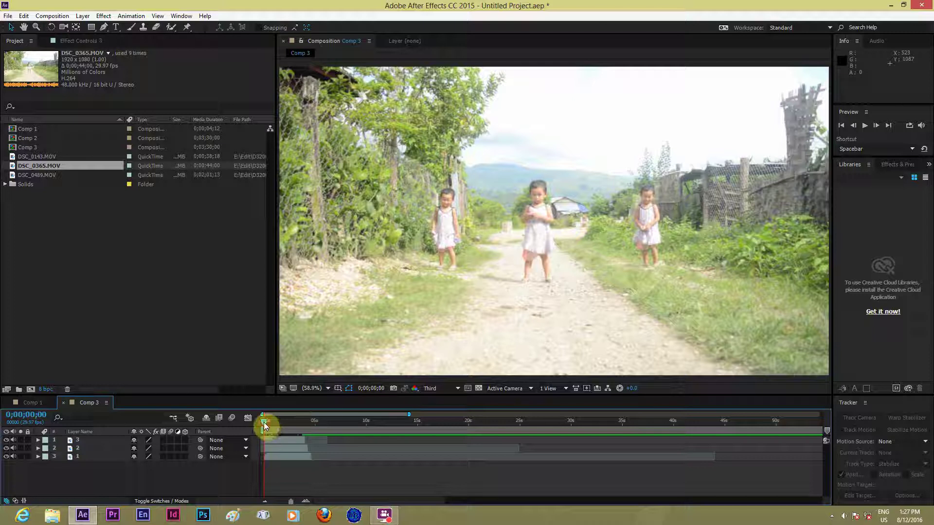
At 0;00;00;28, reshape layer 3's inner mask edge with one vertex beside the left girl's hand and the one below near her foot
mouse_move(265, 426)
mouse_down()
mouse_move(283, 434)
mouse_move(296, 427)
mouse_move(273, 434)
mouse_up()
click(282, 439)
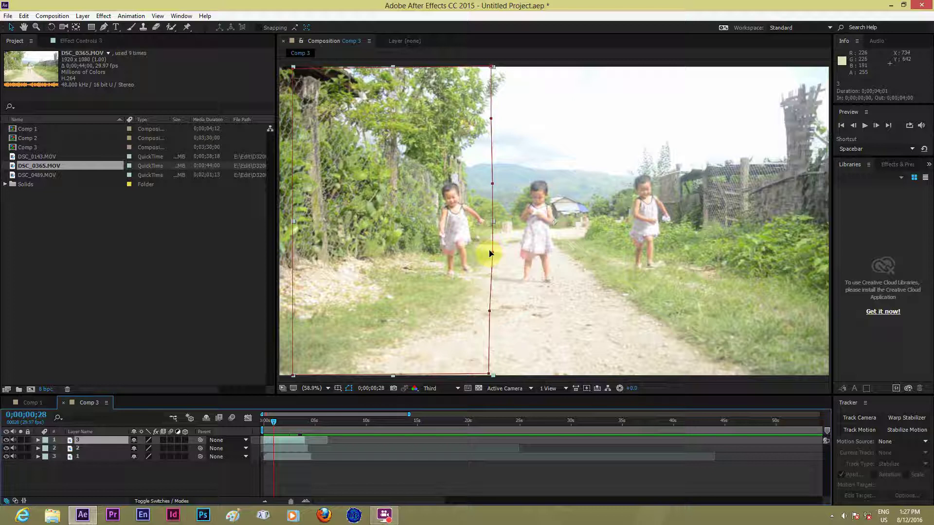
drag(491, 253, 480, 253)
drag(491, 185, 494, 220)
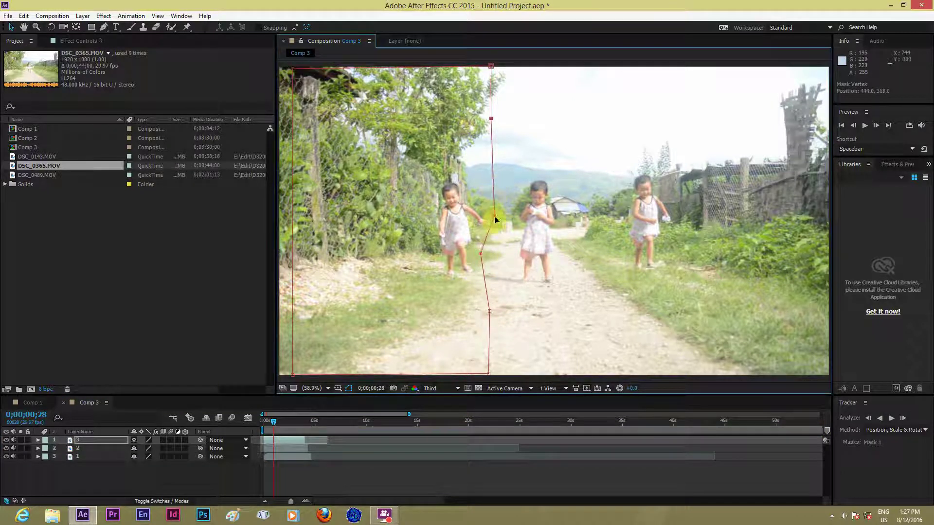
drag(479, 257, 476, 275)
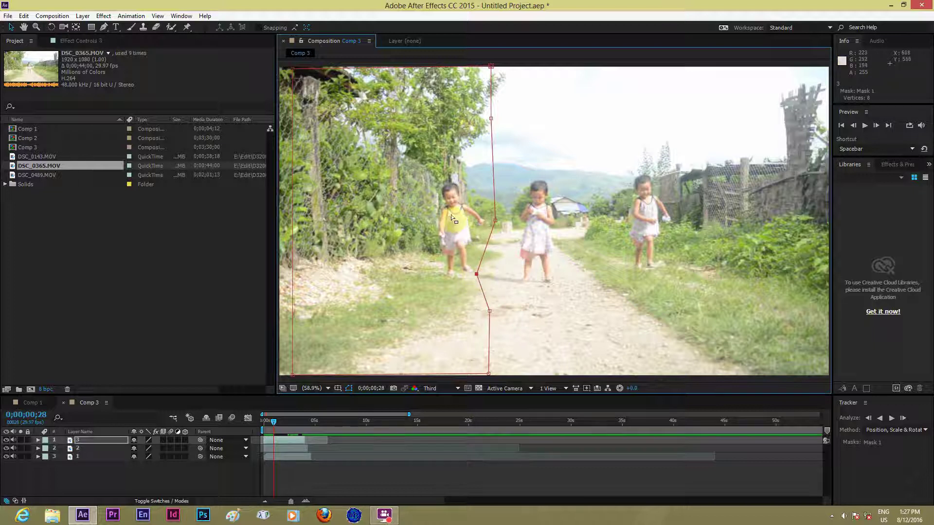
click(476, 276)
At 0;00;01;11 and 0;00;01;13, nudge layer 3's lower inner mask vertex right to clear the left girl's raised foot
drag(274, 422, 279, 424)
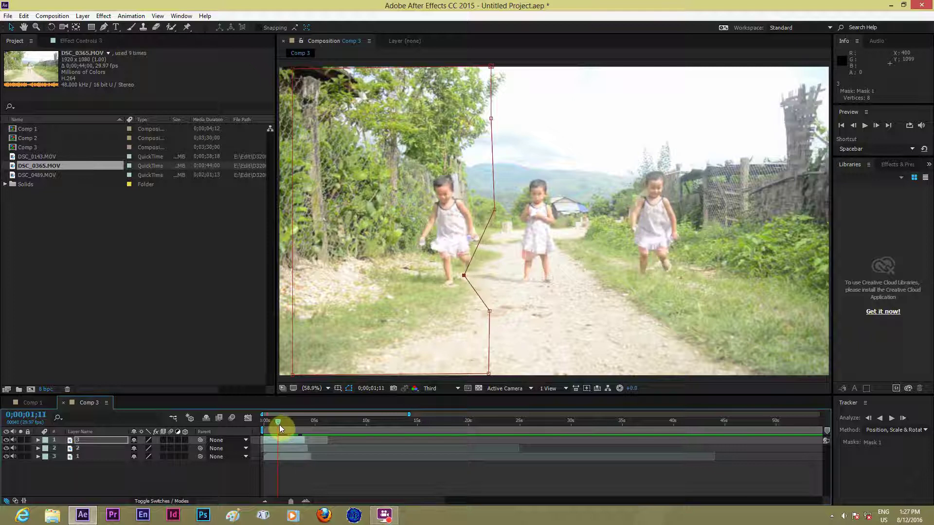
drag(464, 278, 471, 279)
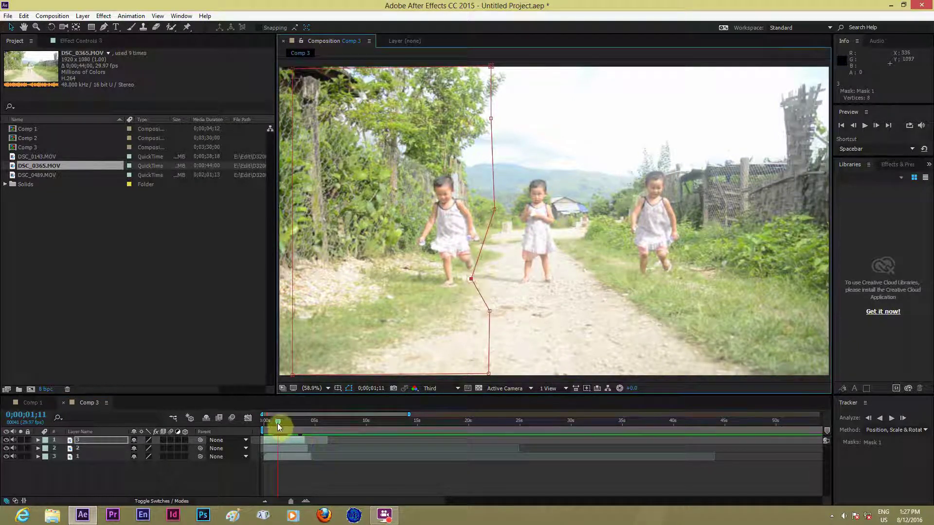
drag(277, 422, 278, 426)
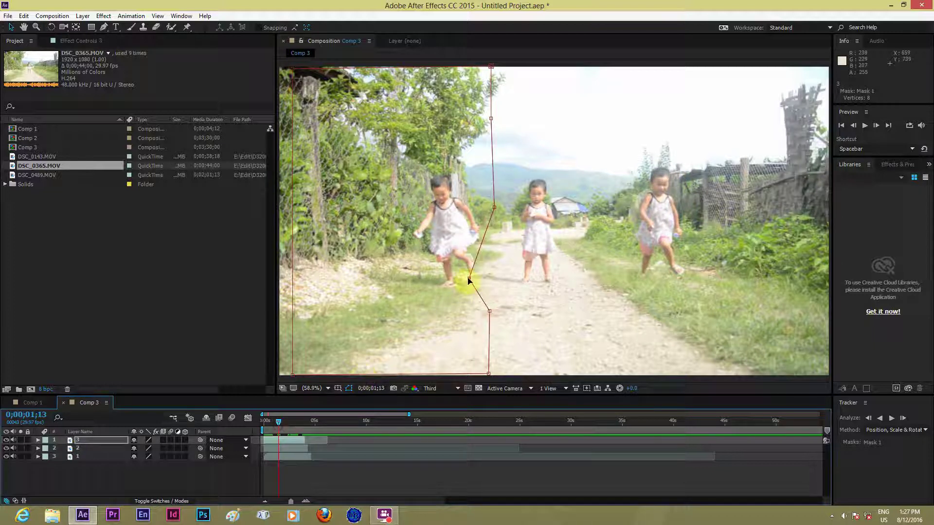
drag(468, 280, 474, 279)
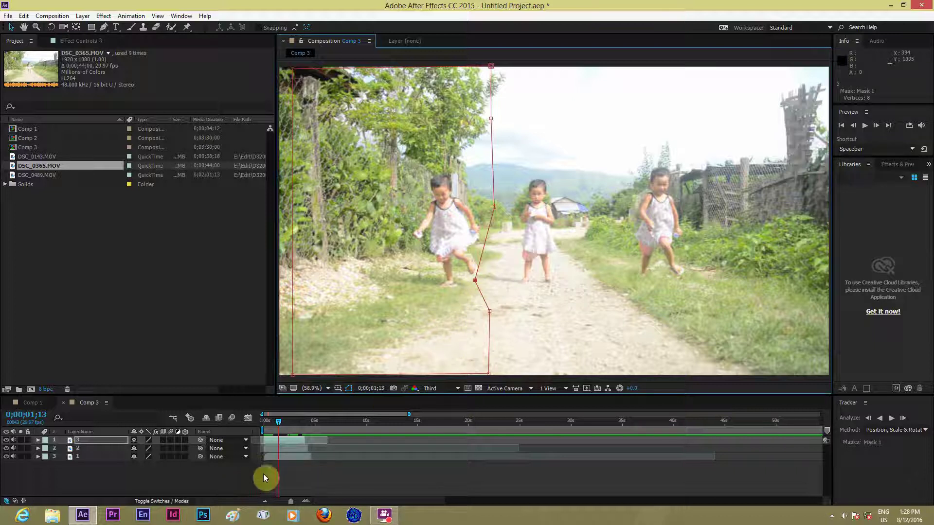
Scrub the composition from 0;00;01;13 to 0;00;03;28 to check the centre girl against the mask edges
drag(281, 422, 296, 439)
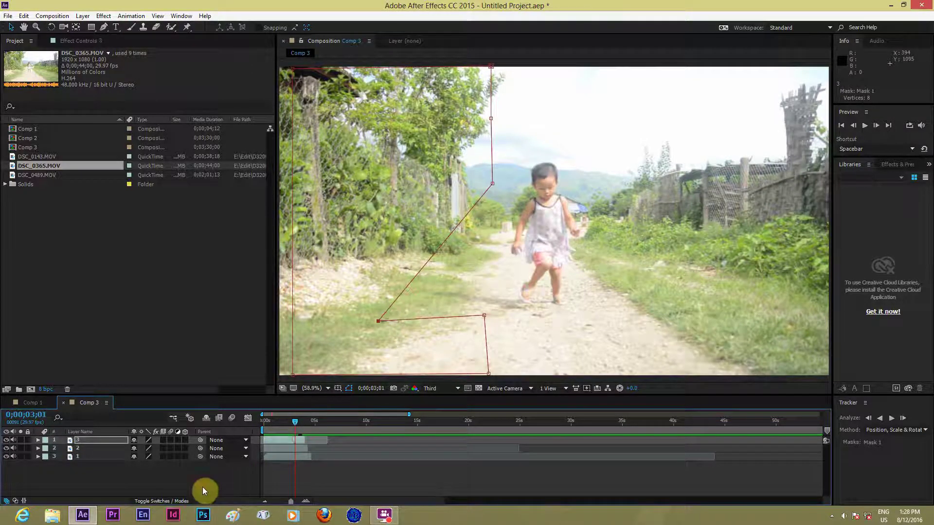
click(214, 483)
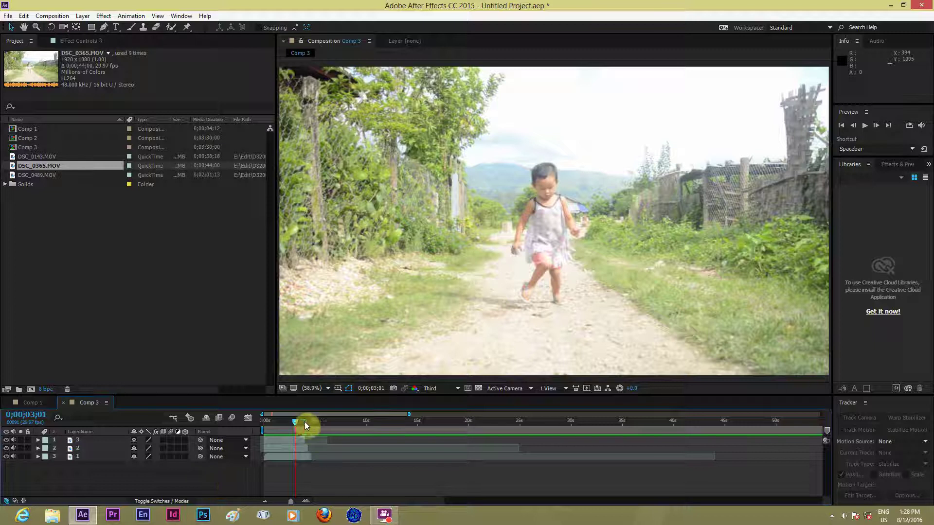
drag(295, 422, 304, 451)
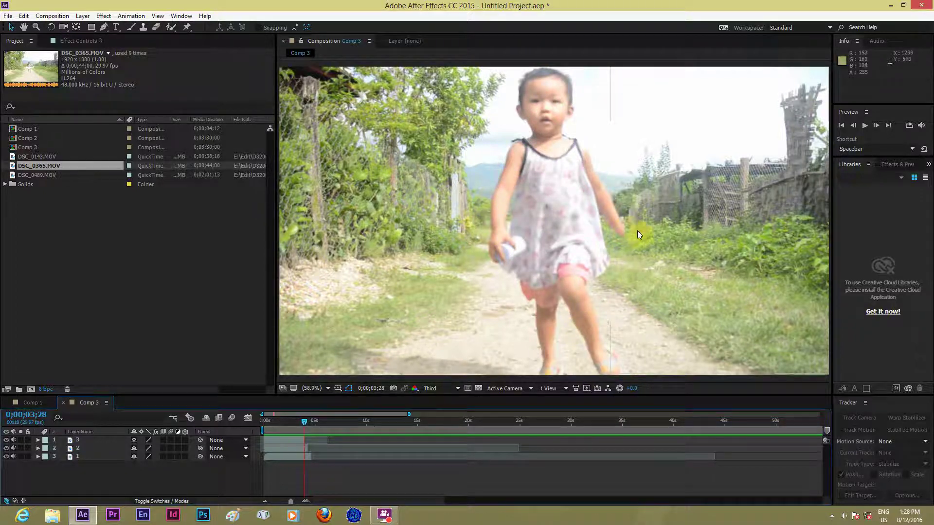
Turn on Mask Path keyframing for layer 2's Mask 1 at 0;00;03;13
click(79, 448)
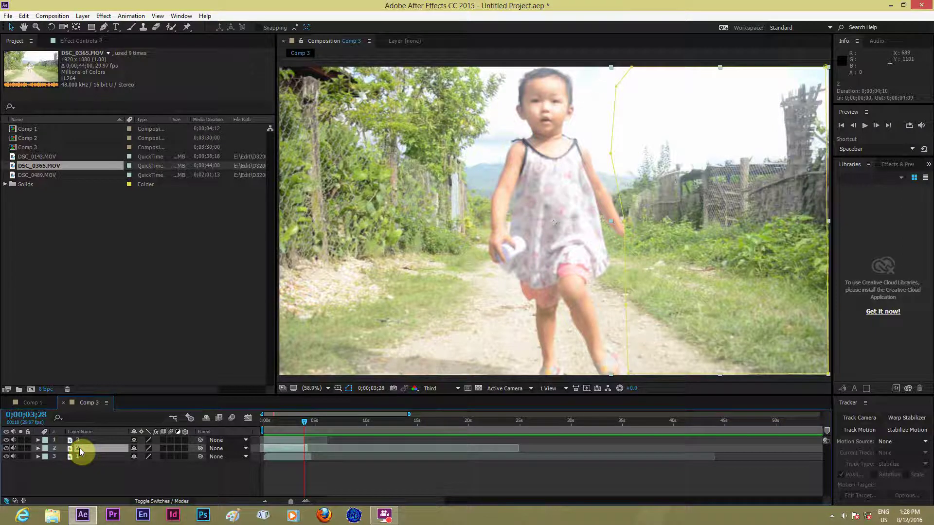
drag(304, 423, 298, 426)
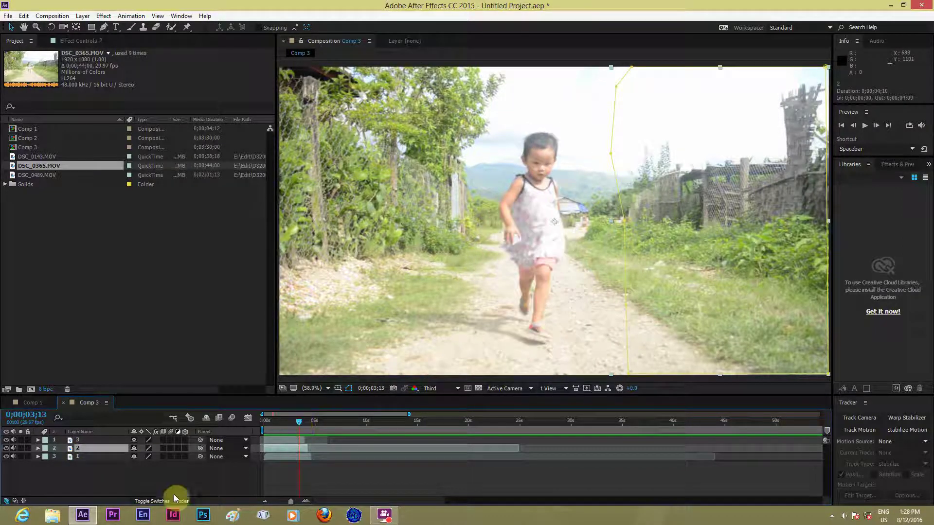
click(38, 448)
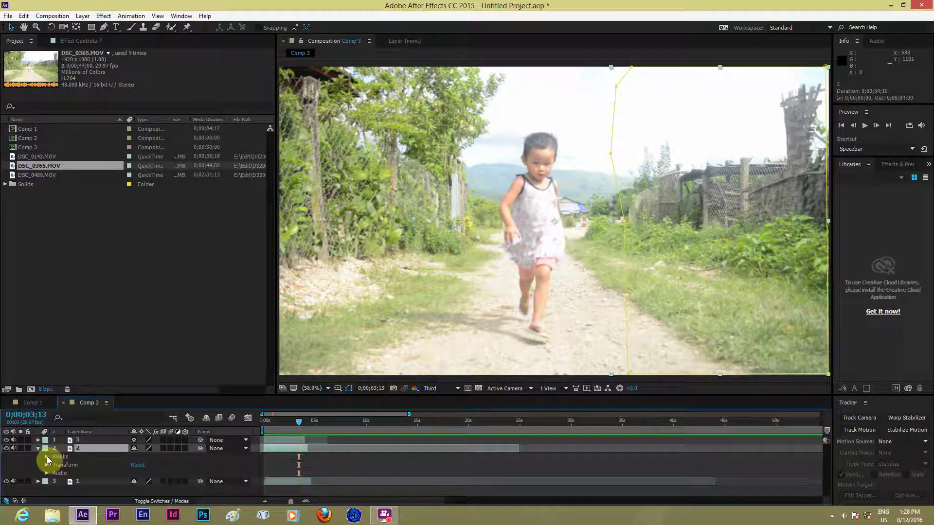
click(47, 456)
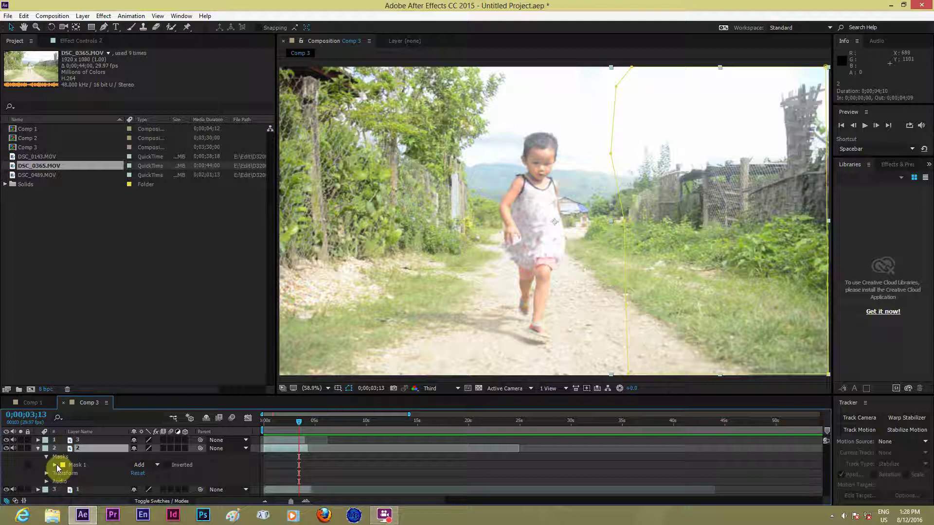
click(55, 465)
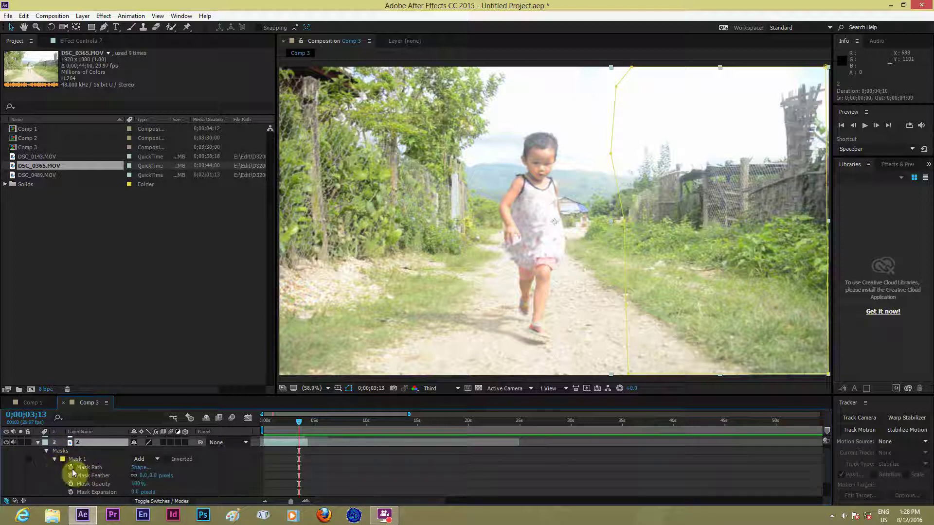
click(71, 468)
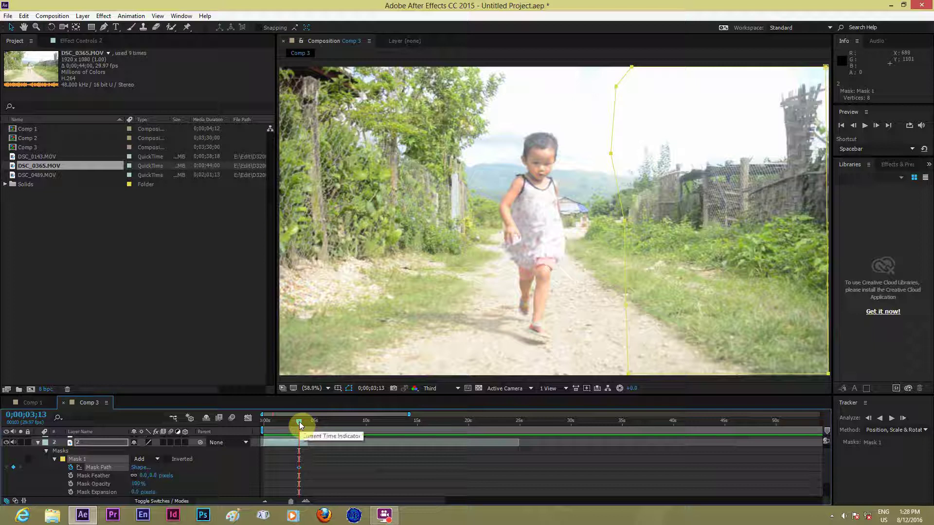
Shift layer 2's whole mask right at 0;00;03;24 and further right and down at 0;00;04;04 to clear the centre girl's hand, then return to the start
drag(299, 421, 302, 429)
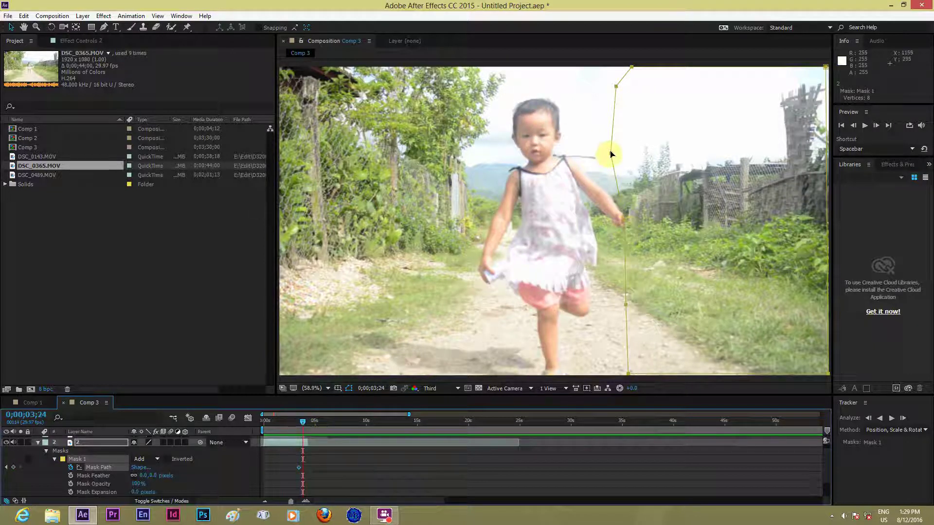
drag(611, 154, 632, 153)
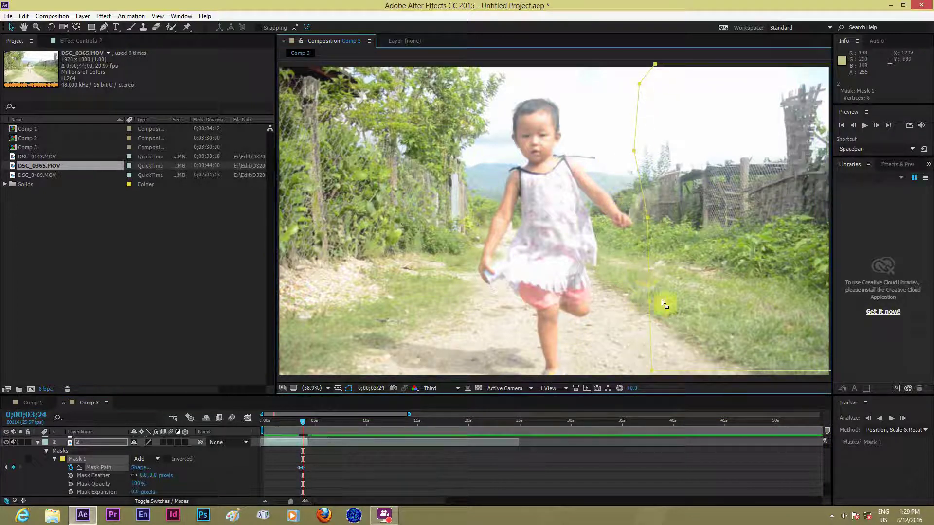
drag(299, 420, 306, 419)
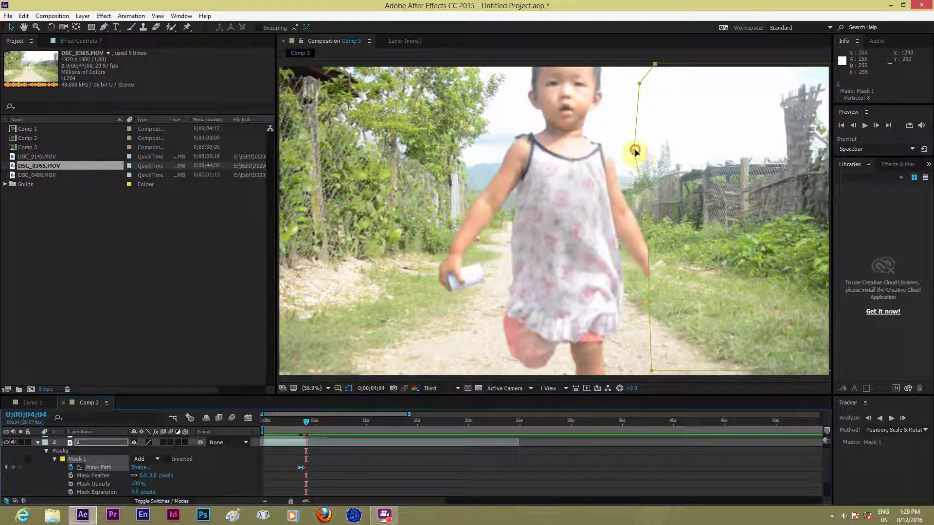
drag(635, 152, 694, 186)
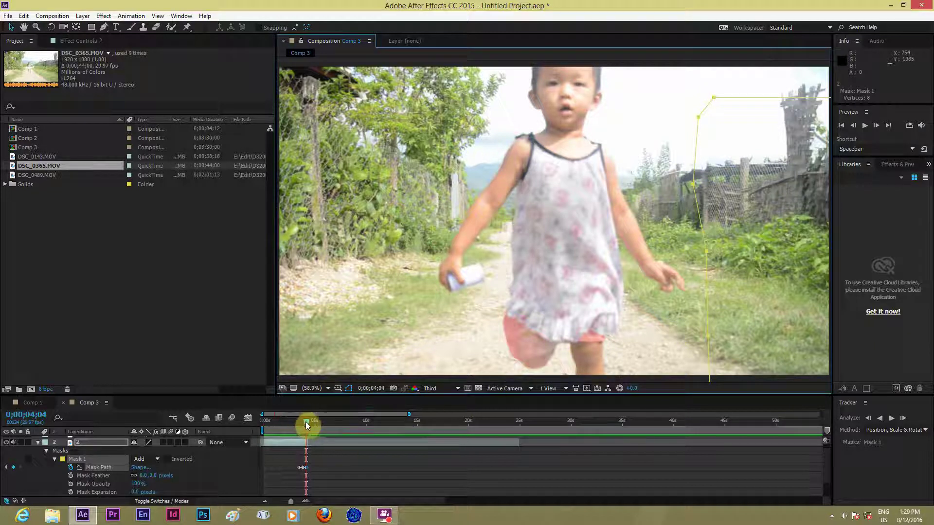
drag(306, 421, 255, 425)
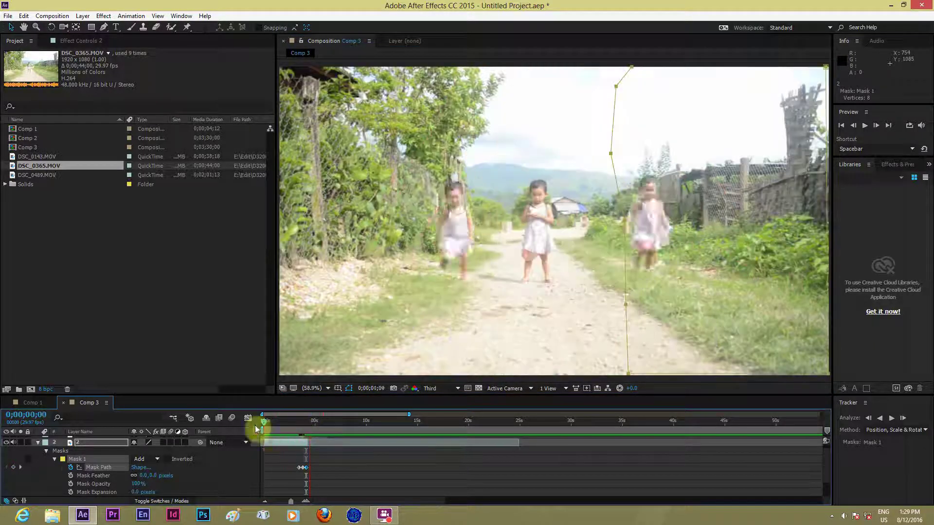
Collapse and deselect layer 2, then scrub from the start to 0;00;02;08 and back to 0;00;01;20 to check the three girls
click(39, 445)
click(92, 482)
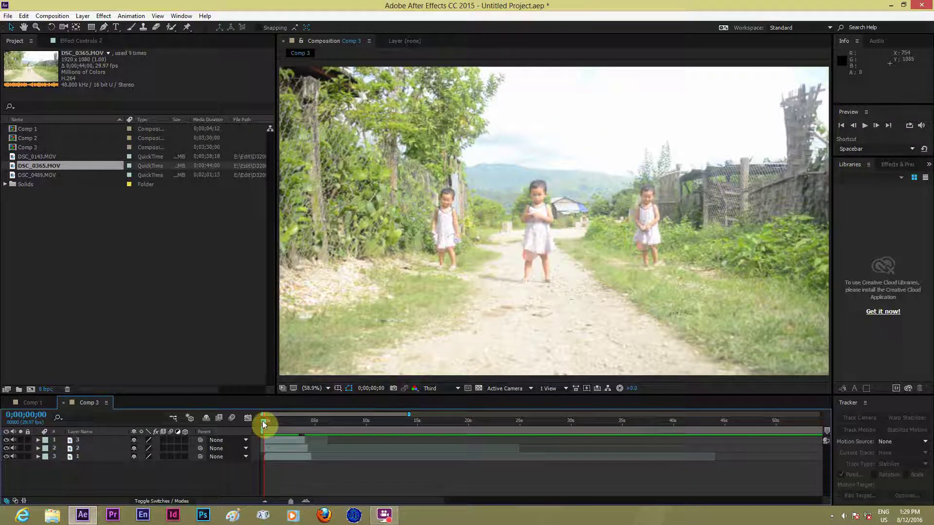
drag(262, 421, 286, 443)
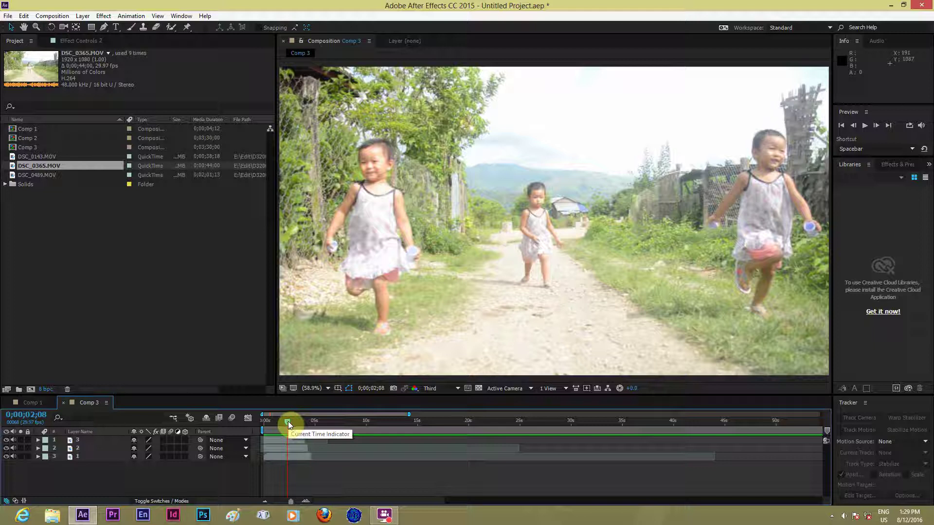
drag(288, 421, 287, 423)
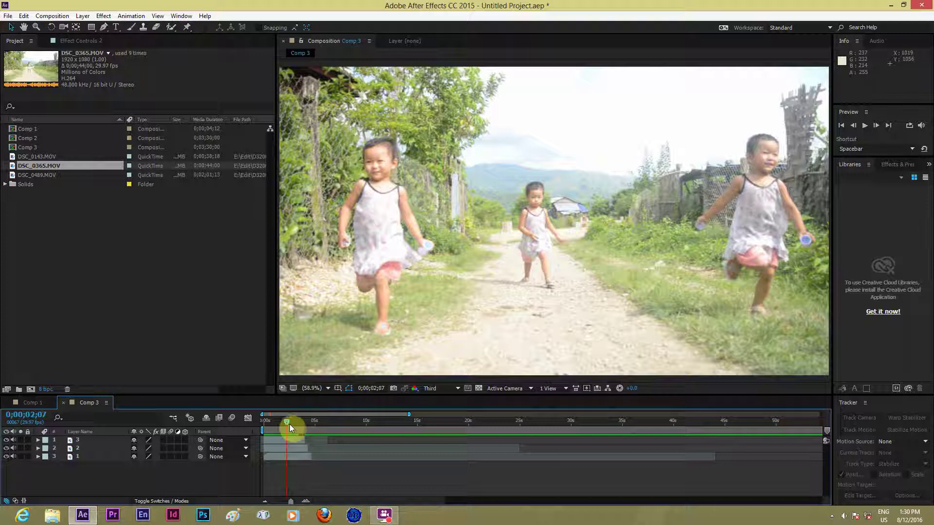
drag(287, 421, 281, 422)
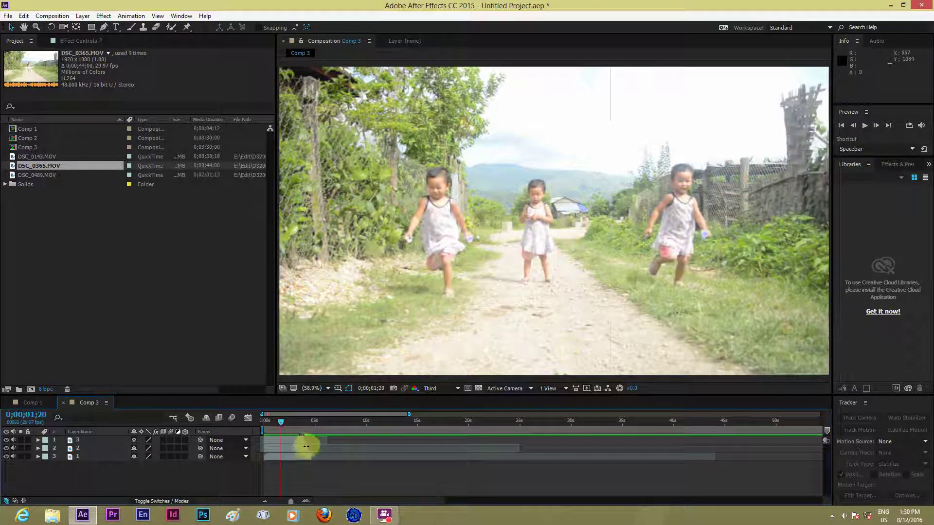
At 0;00;01;20, pull layer 2's lower inner mask vertex left toward the road just below the centre girl's feet
click(302, 448)
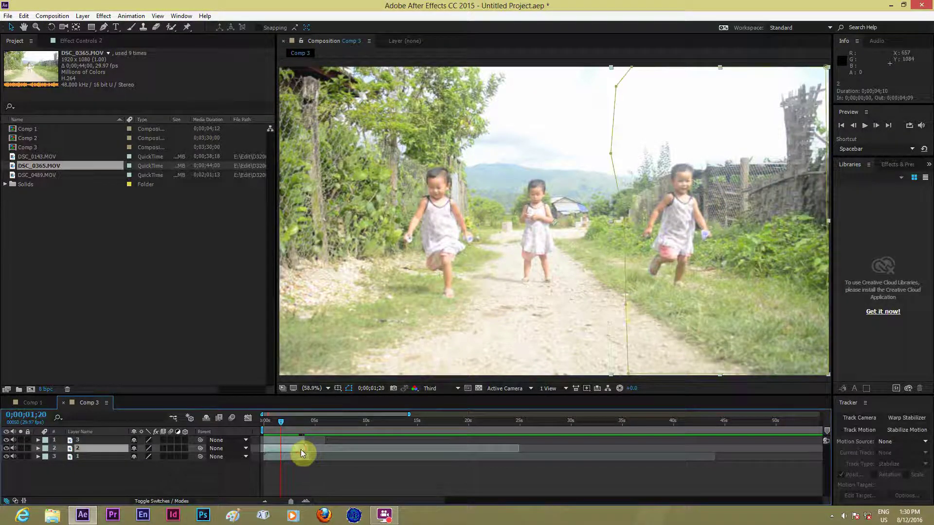
click(626, 305)
drag(584, 303, 574, 288)
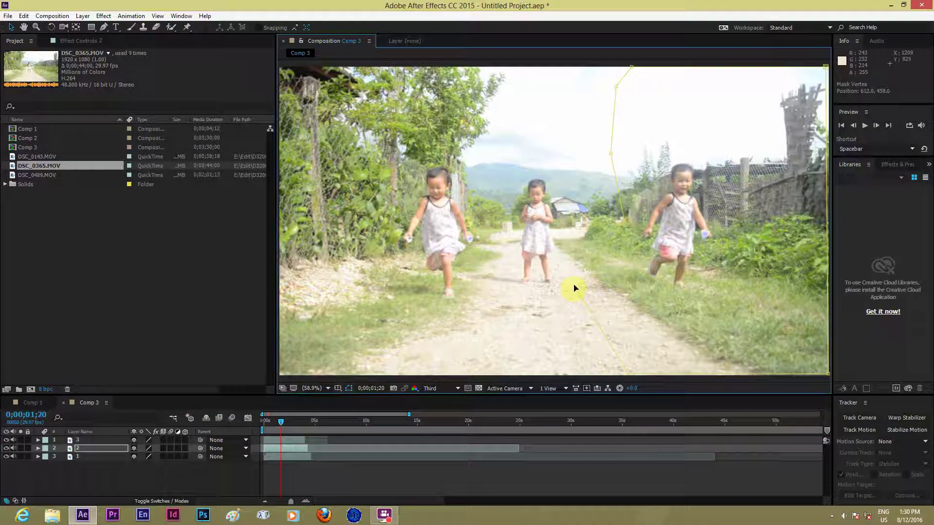
click(565, 295)
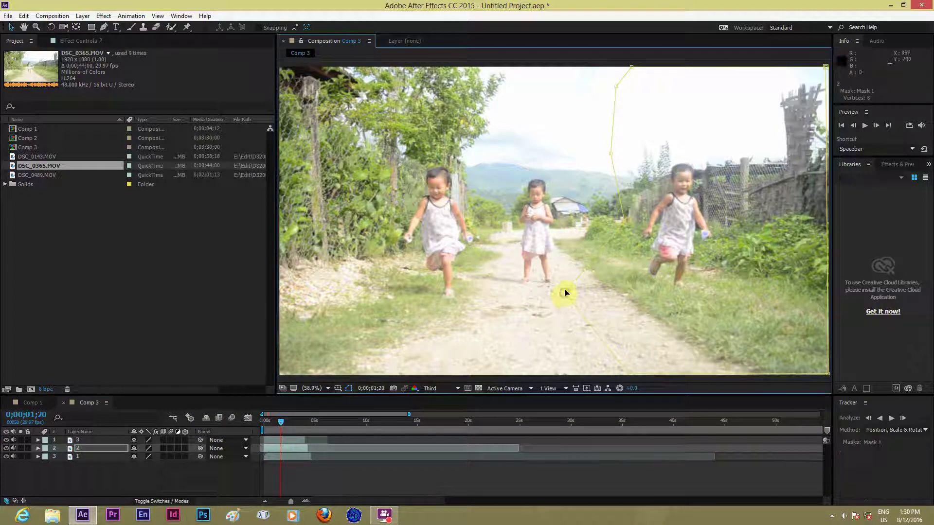
Deselect layer 2 and scrub the composition from about 0;00;01;03 through 0;00;03;17 to 0;00;04;15 to review the finished clone effect
drag(282, 421, 273, 468)
click(241, 476)
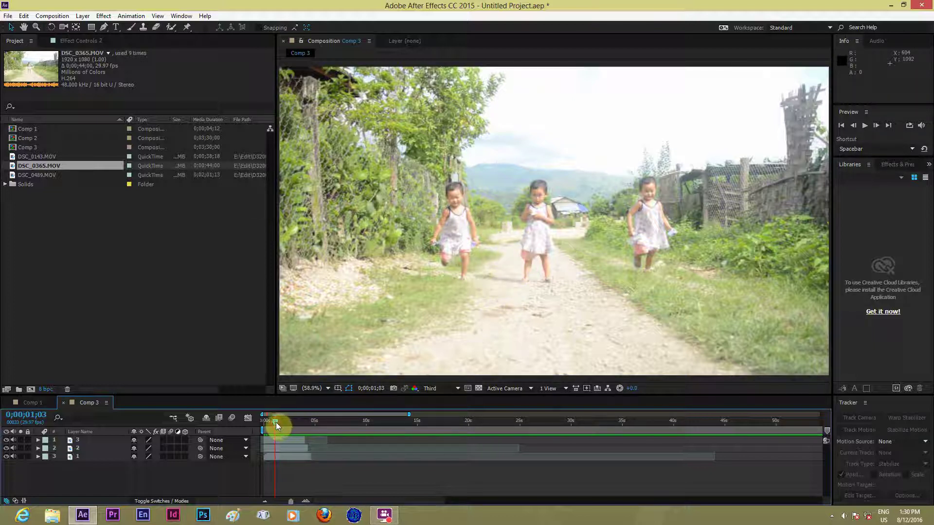
drag(275, 422, 301, 434)
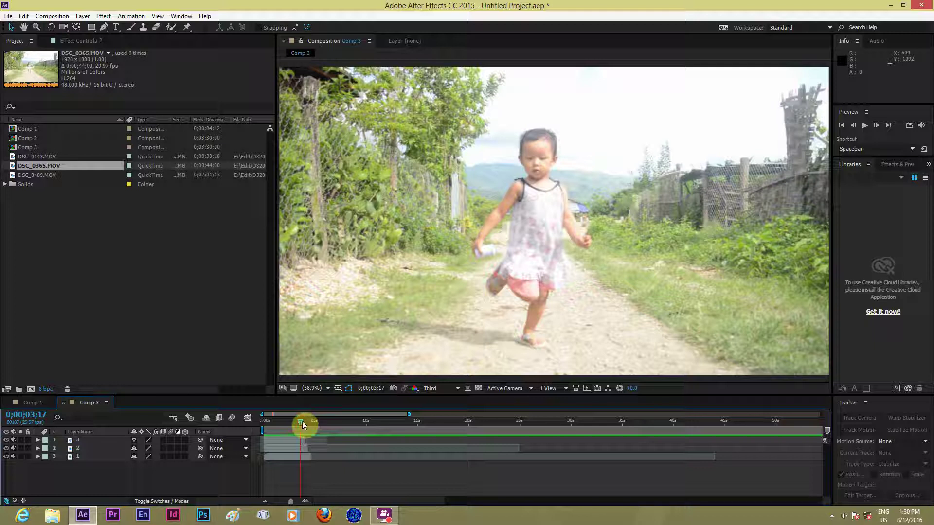
drag(302, 421, 311, 439)
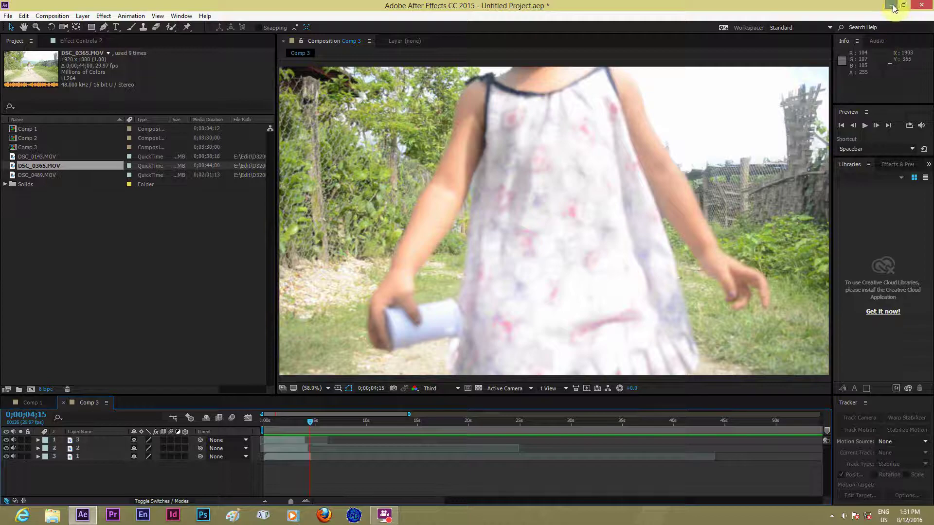